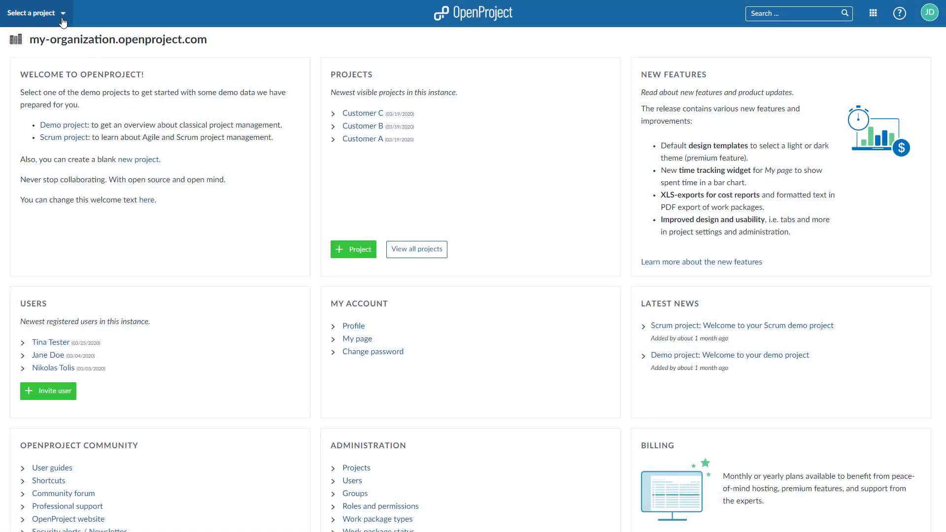
- Open My New Project's work package list and show the types available to create
{"action": "left_click", "coordinate": [33, 13]}
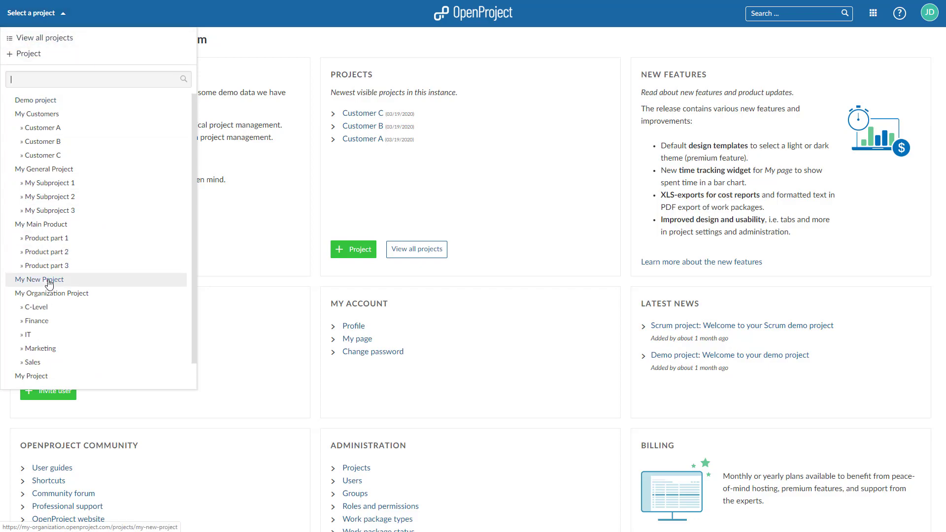
{"action": "left_click", "coordinate": [47, 280]}
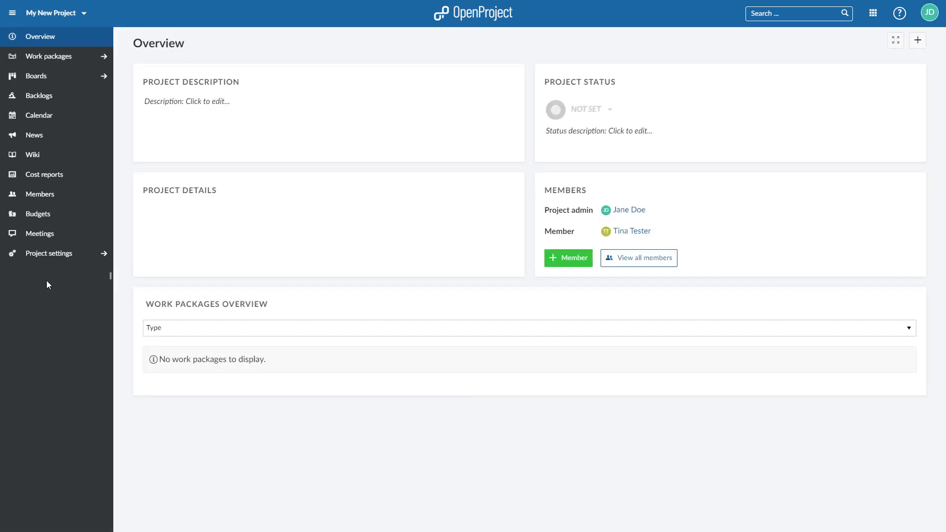
{"action": "left_click", "coordinate": [47, 62]}
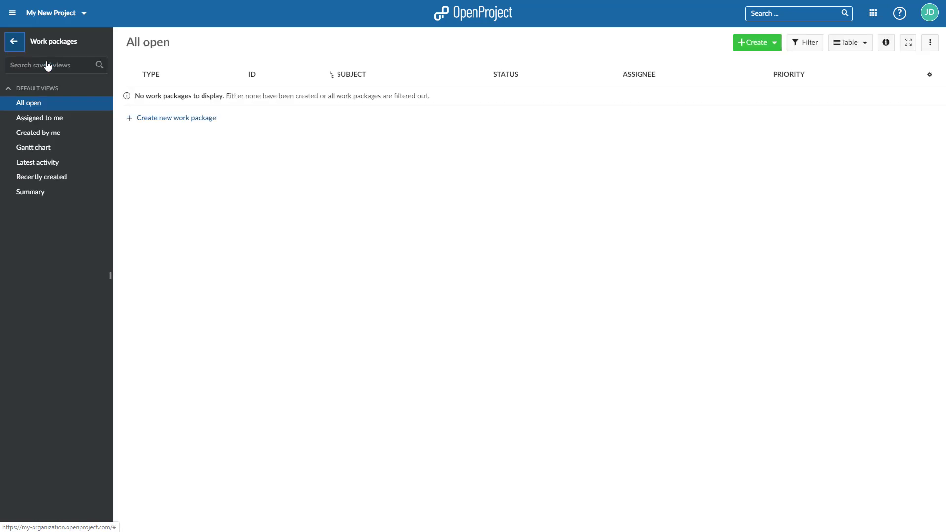
{"action": "left_click", "coordinate": [761, 44]}
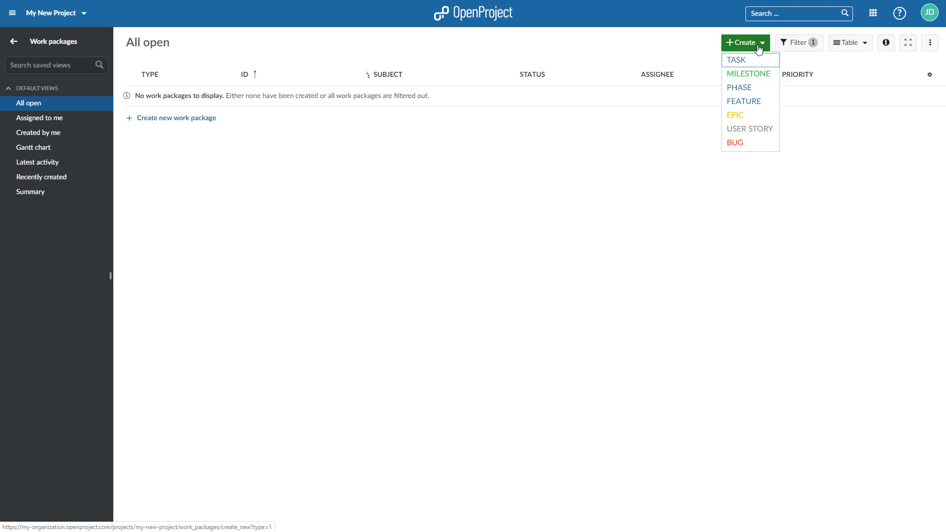
- Start a new Task and set its assignee and accountable person
{"action": "left_click", "coordinate": [759, 64]}
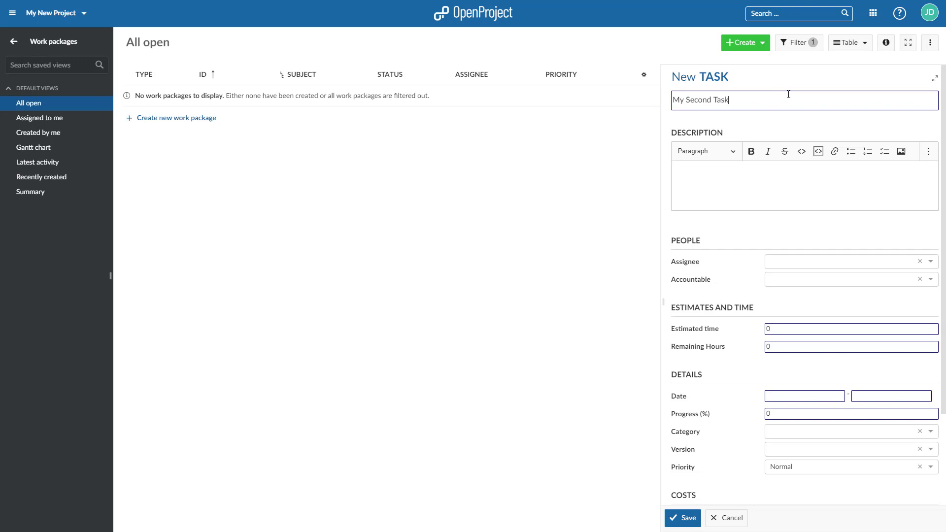
{"action": "left_click", "coordinate": [775, 261]}
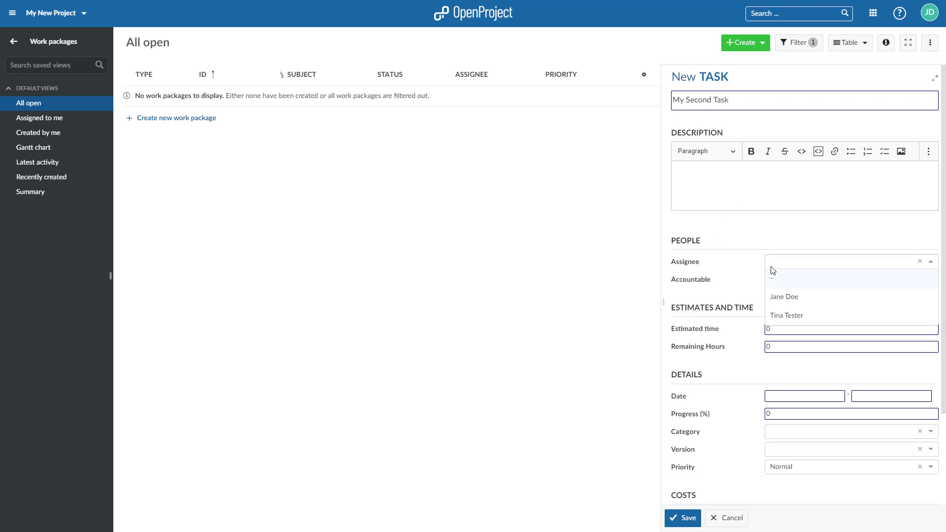
{"action": "left_click", "coordinate": [787, 318]}
{"action": "left_click", "coordinate": [801, 280]}
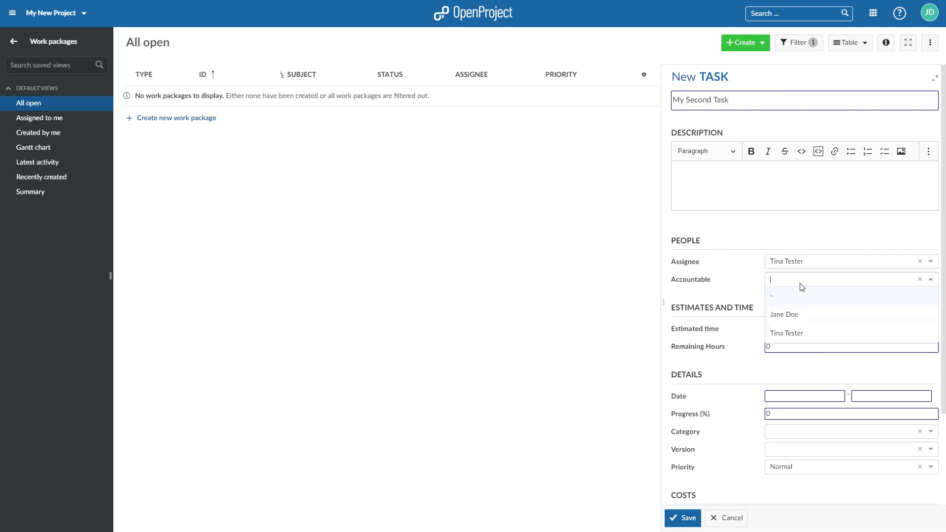
{"action": "left_click", "coordinate": [776, 317]}
- Set the task's start date to 7 April 2020 and end date to 9 April 2020
{"action": "scroll", "coordinate": [761, 327], "scroll_direction": "down", "scroll_amount": 3}
{"action": "left_click", "coordinate": [803, 281]}
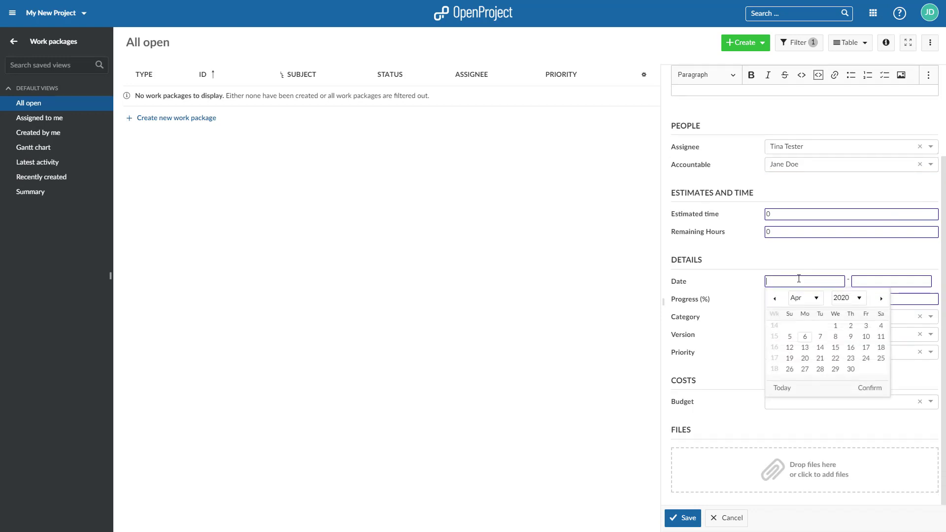
{"action": "left_click", "coordinate": [822, 339]}
{"action": "left_click", "coordinate": [903, 284]}
{"action": "left_click", "coordinate": [907, 346]}
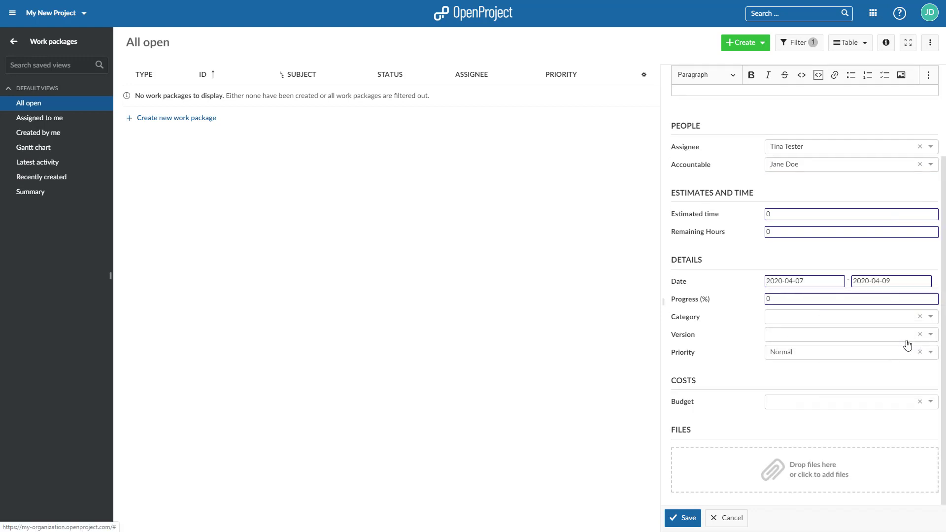
{"action": "scroll", "coordinate": [745, 345], "scroll_direction": "up", "scroll_amount": 2}
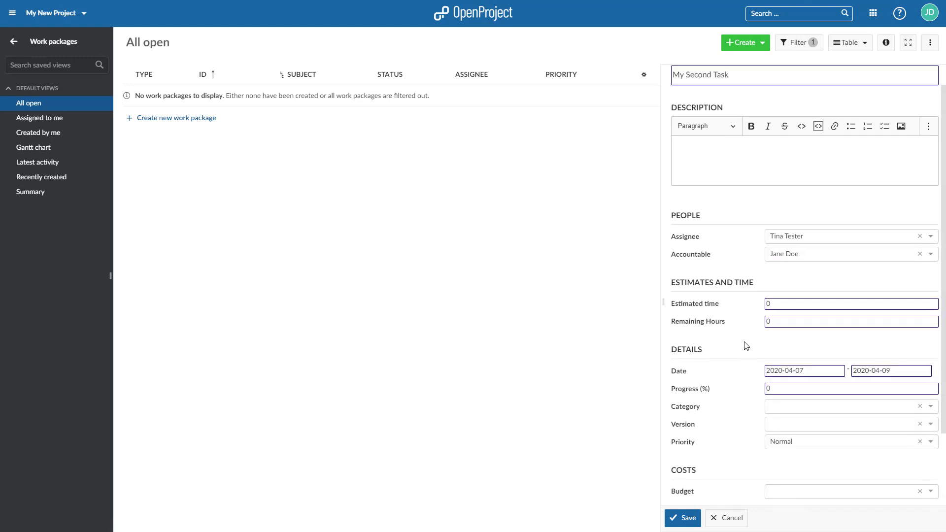
- Paste a screenshot into the description, attach Task_Image.png, and save the task
{"action": "left_click", "coordinate": [773, 176]}
{"action": "right_click", "coordinate": [773, 176]}
{"action": "left_click", "coordinate": [800, 251]}
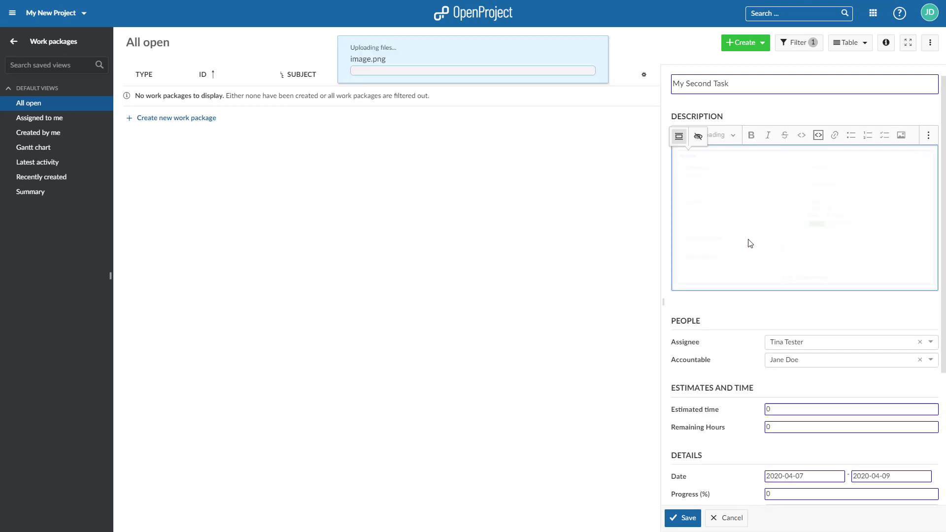
{"action": "scroll", "coordinate": [749, 328], "scroll_direction": "down", "scroll_amount": 5}
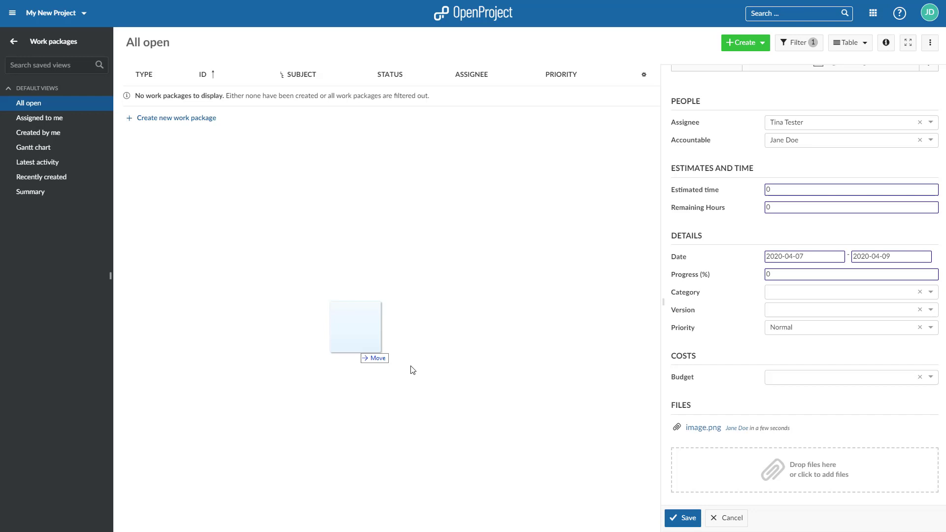
{"action": "left_click_drag", "start_coordinate": [409, 370], "coordinate": [794, 474]}
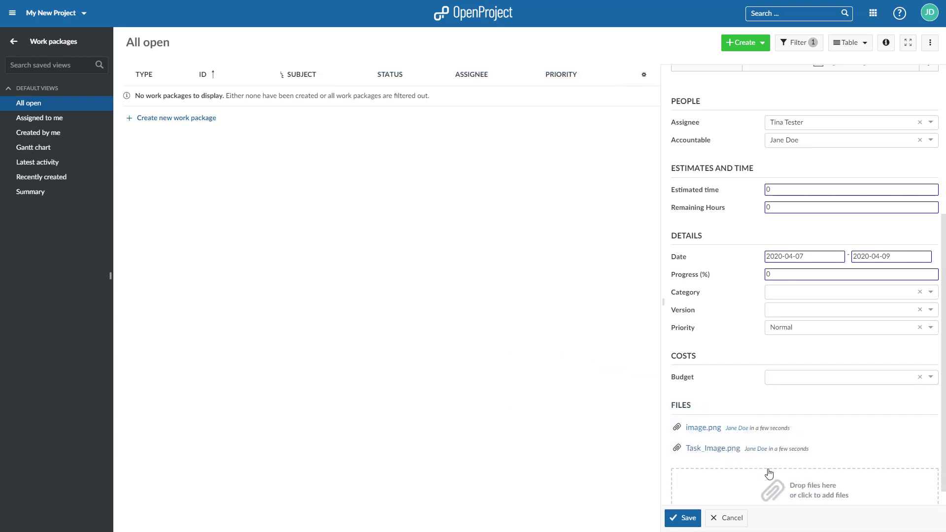
{"action": "scroll", "coordinate": [744, 473], "scroll_direction": "down", "scroll_amount": 1}
{"action": "left_click", "coordinate": [680, 523]}
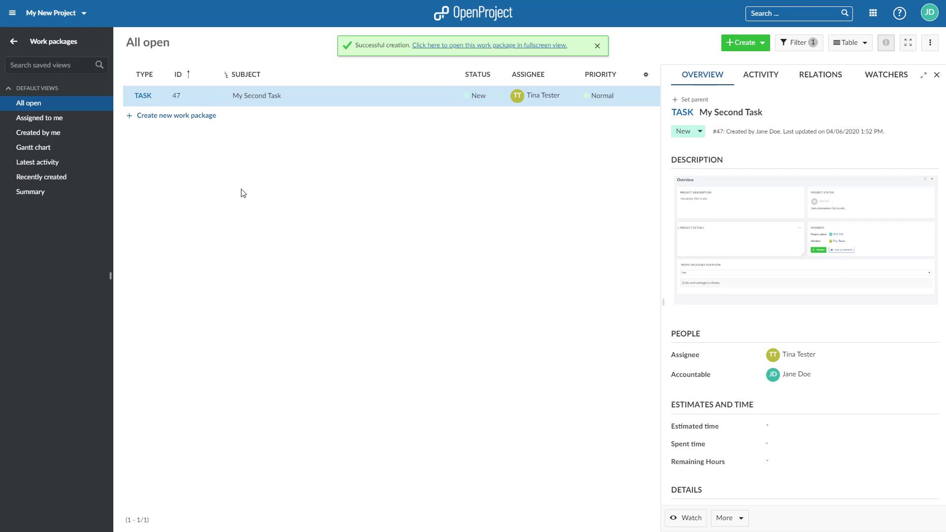
- Add a task named 'My First Task' through an inline row in the list
{"action": "left_click", "coordinate": [195, 121]}
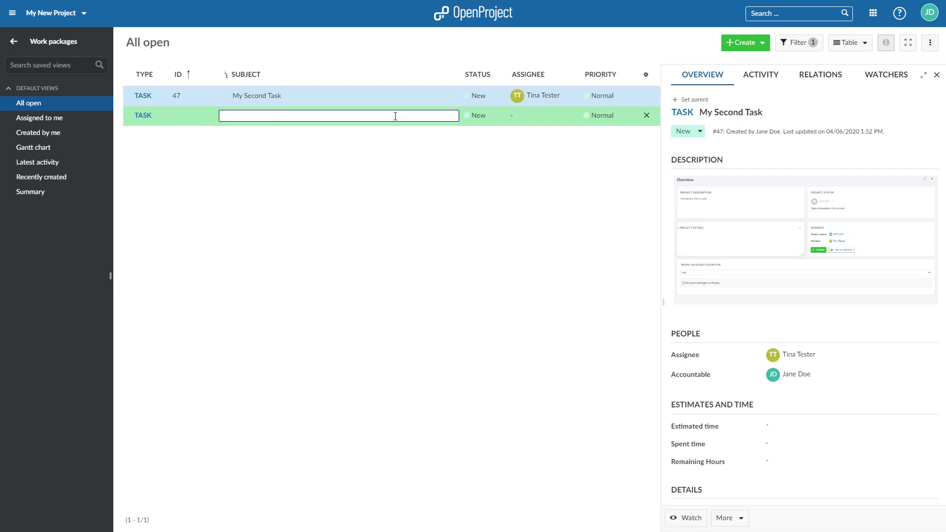
{"action": "type", "text": "My First Task"}
{"action": "key", "text": "Return"}
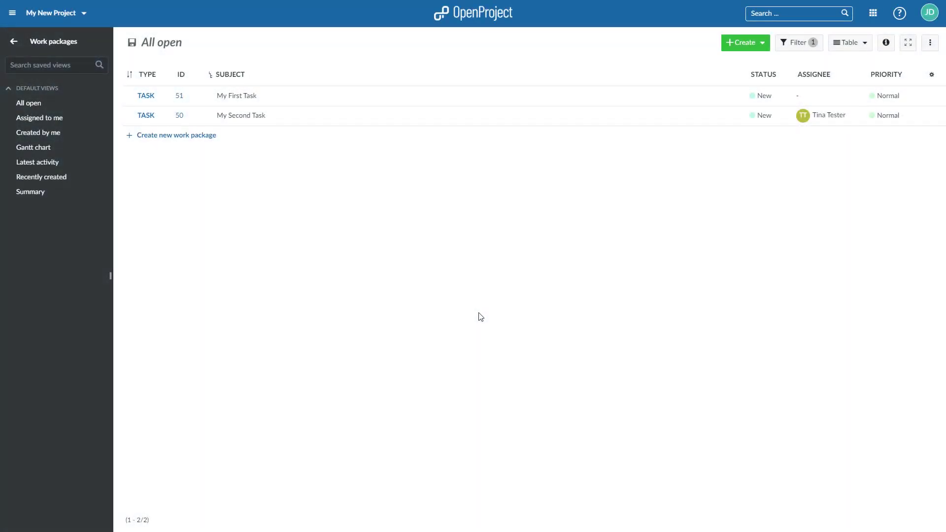
- Preview both tasks in the details panel, then open My First Task full-page
{"action": "left_click", "coordinate": [569, 98]}
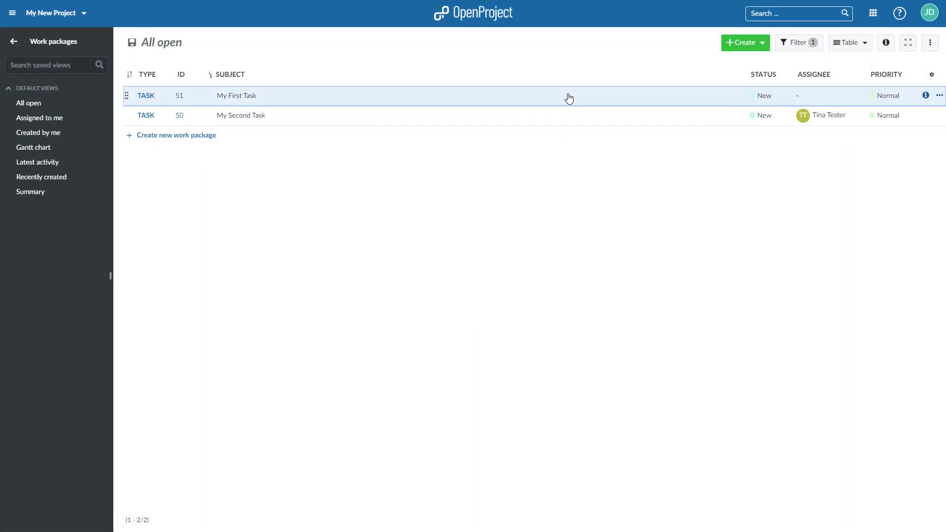
{"action": "left_click", "coordinate": [885, 50]}
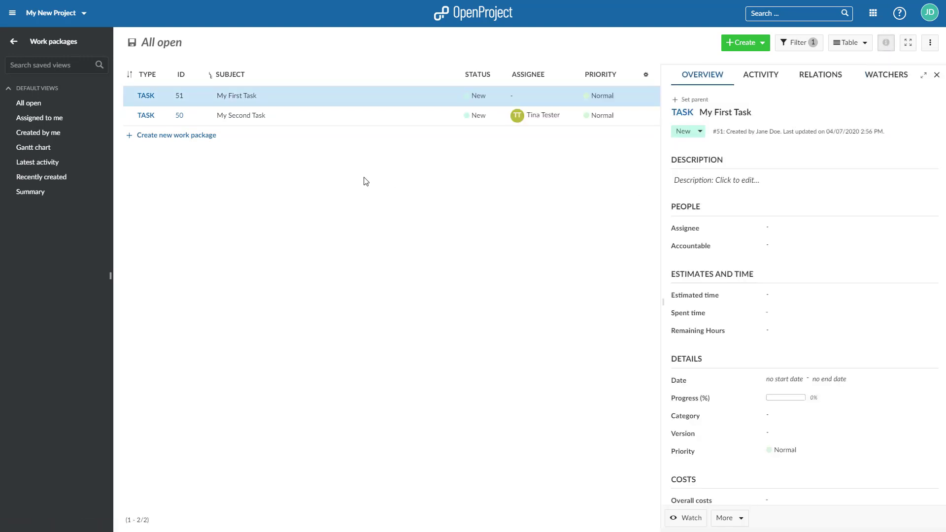
{"action": "left_click", "coordinate": [333, 123]}
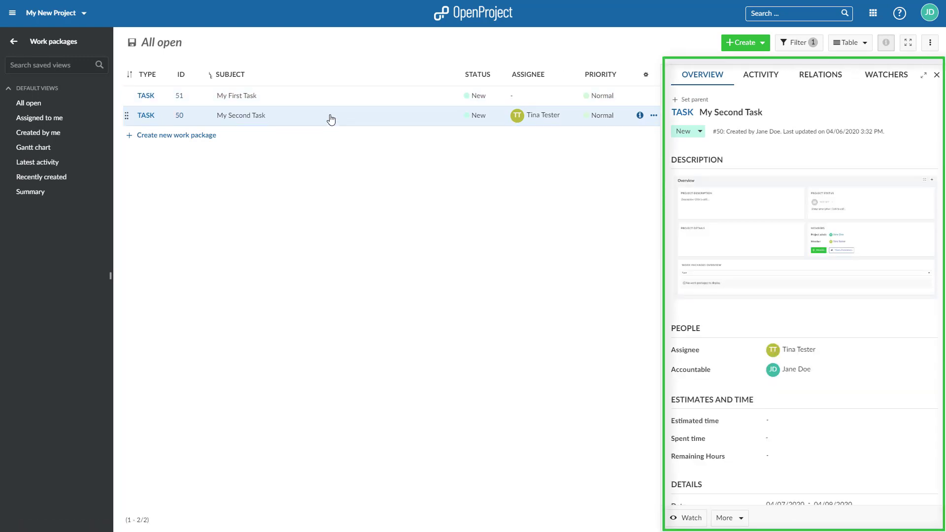
{"action": "left_click", "coordinate": [331, 102]}
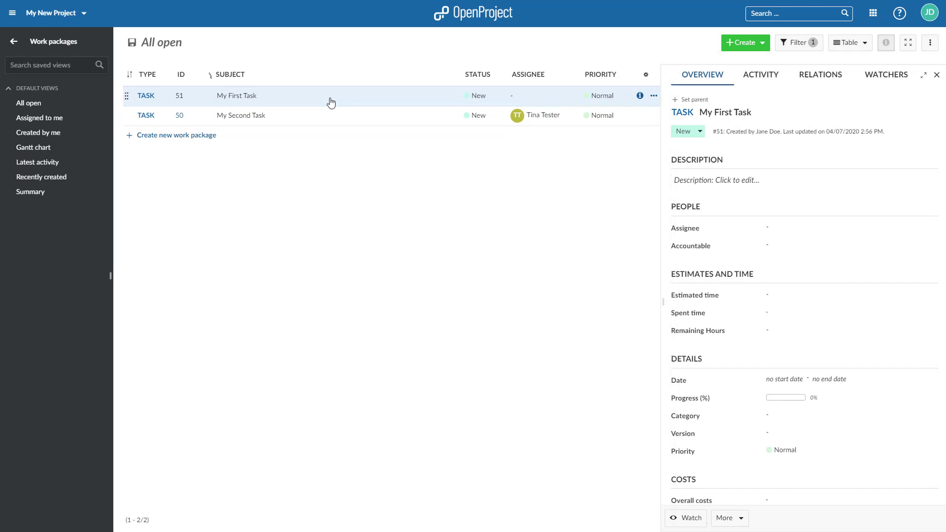
{"action": "double_click", "coordinate": [330, 102]}
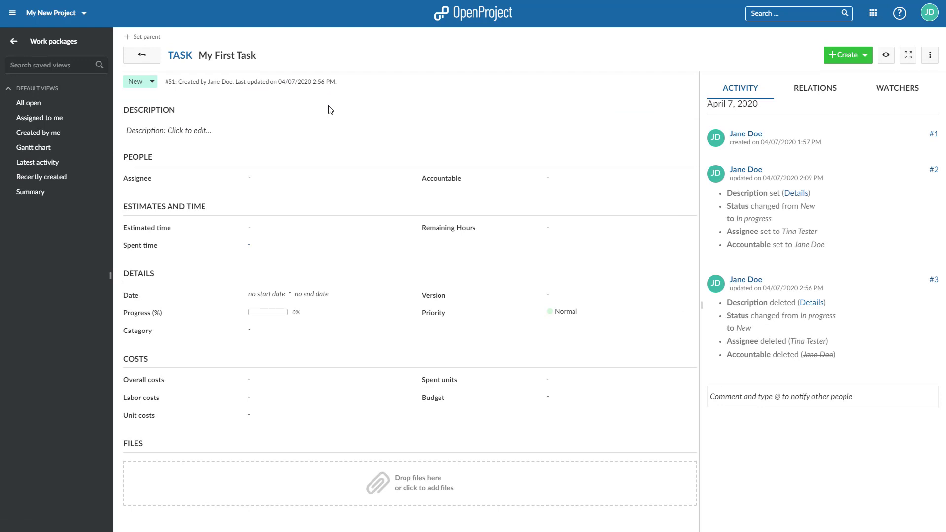
- Give My First Task the description 'My First Task Description' and set its status to In progress
{"action": "left_click", "coordinate": [308, 130]}
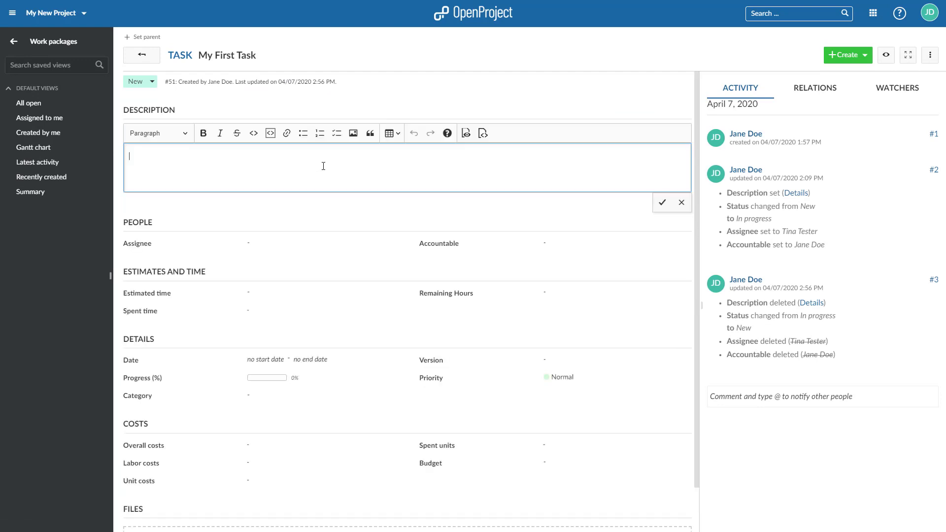
{"action": "type", "text": "My First Task Description"}
{"action": "left_click", "coordinate": [661, 205]}
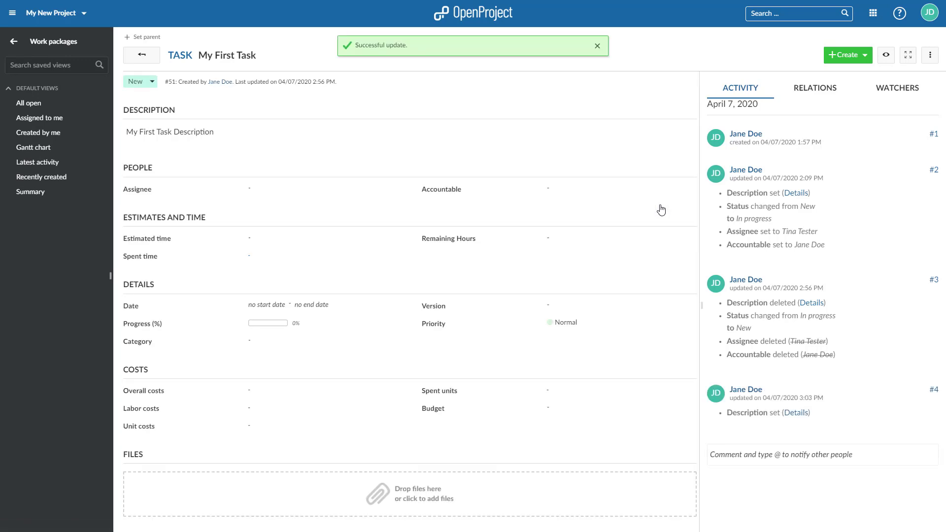
{"action": "left_click", "coordinate": [152, 85]}
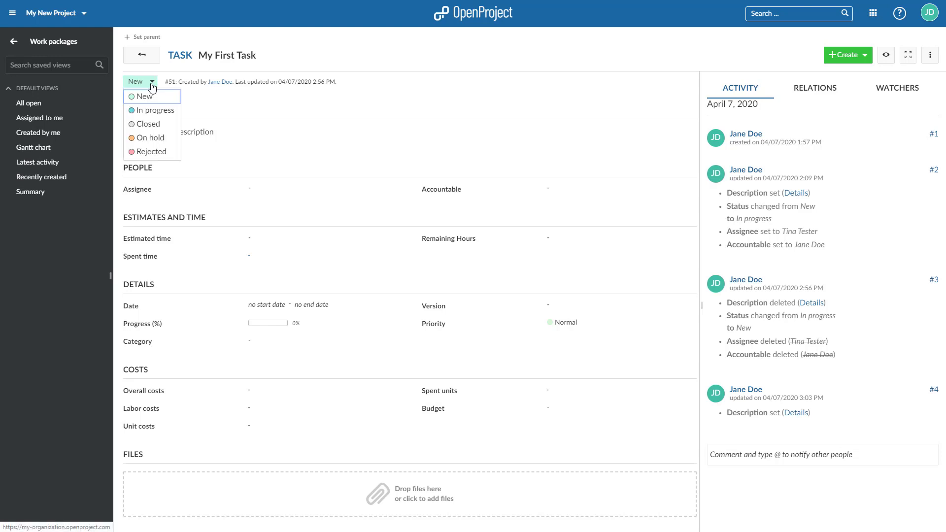
{"action": "left_click", "coordinate": [170, 111]}
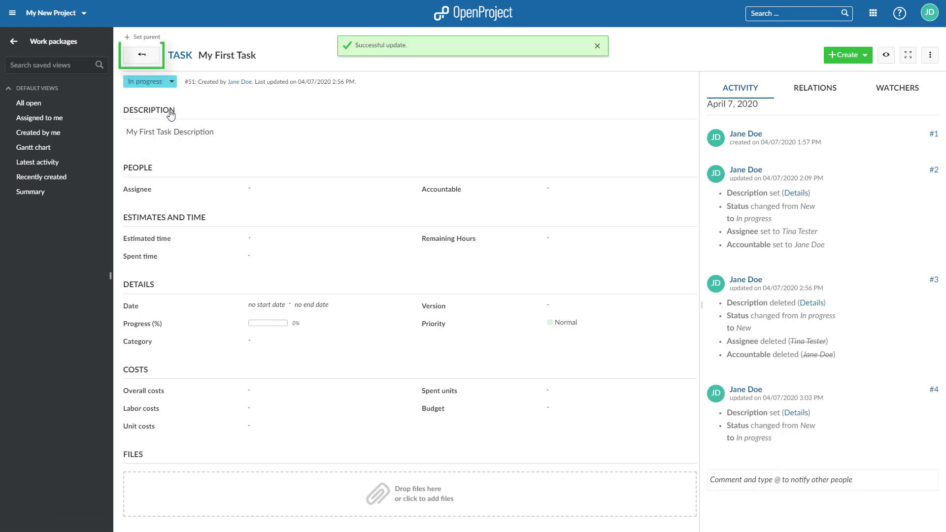
- Return to the work package list and set My First Task's priority to High
{"action": "left_click", "coordinate": [142, 55]}
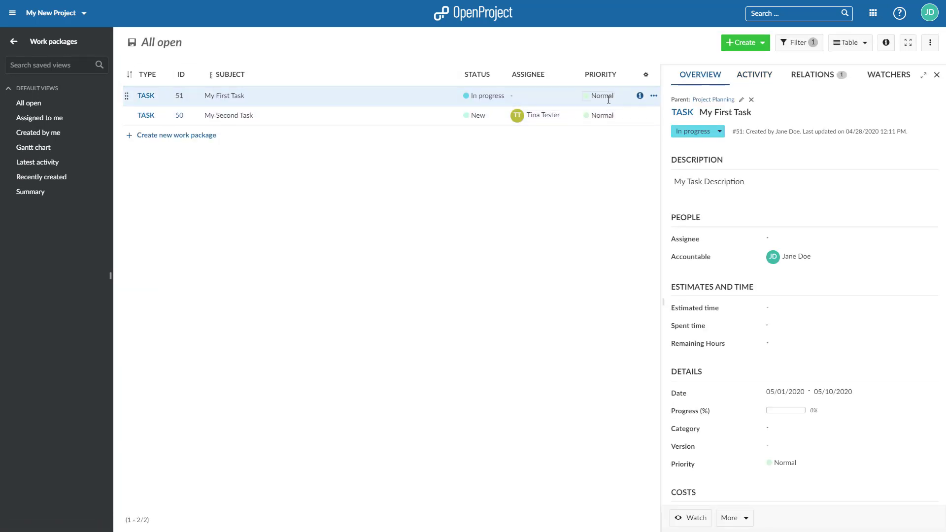
{"action": "left_click", "coordinate": [609, 97]}
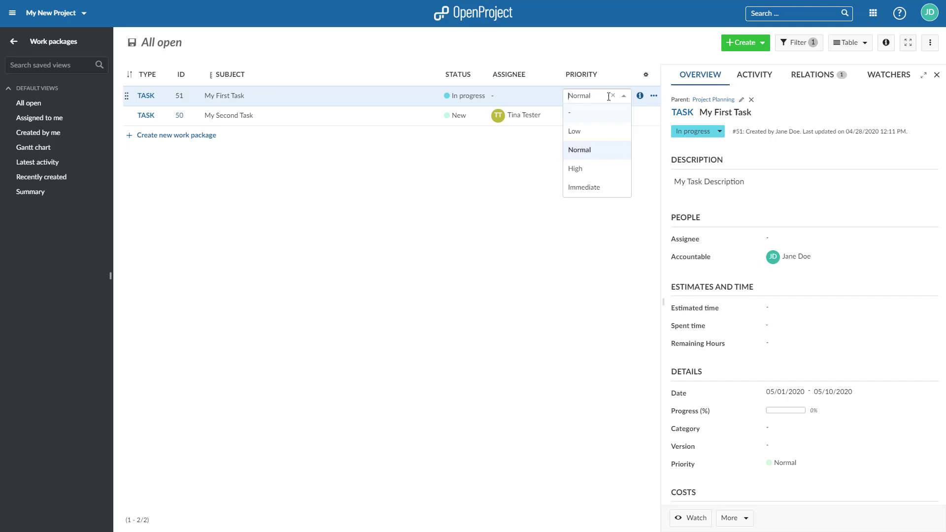
{"action": "left_click", "coordinate": [576, 169]}
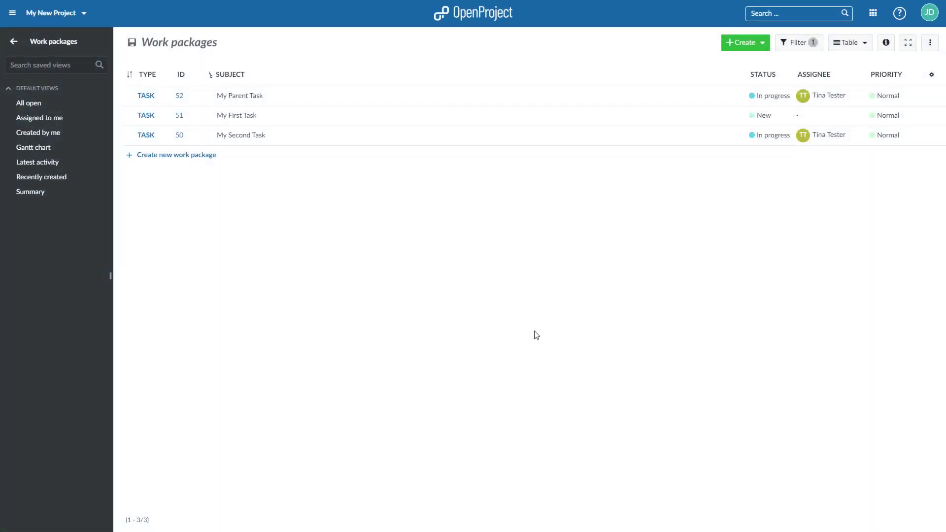
- On My Second Task's activity, post a comment mentioning the assignee: 'Keep up the good work!'
{"action": "left_click", "coordinate": [705, 142]}
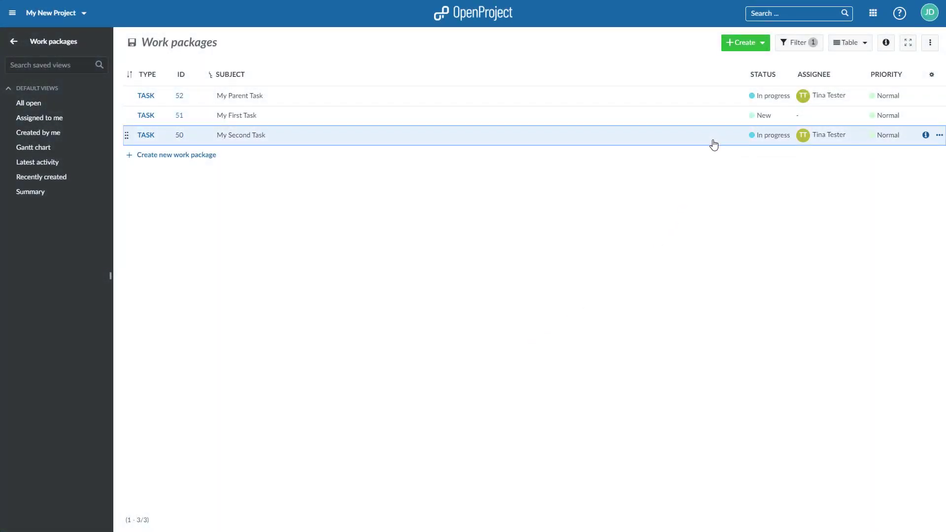
{"action": "left_click", "coordinate": [886, 44]}
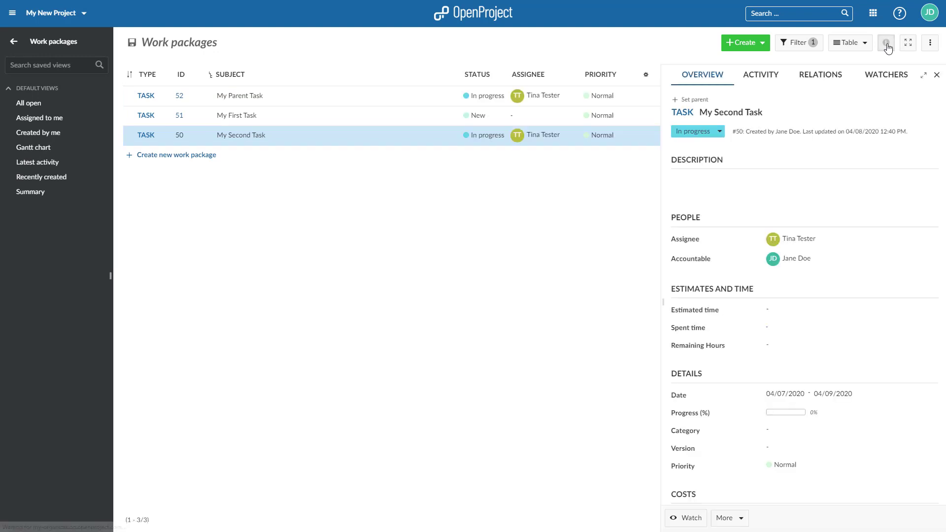
{"action": "left_click", "coordinate": [763, 85]}
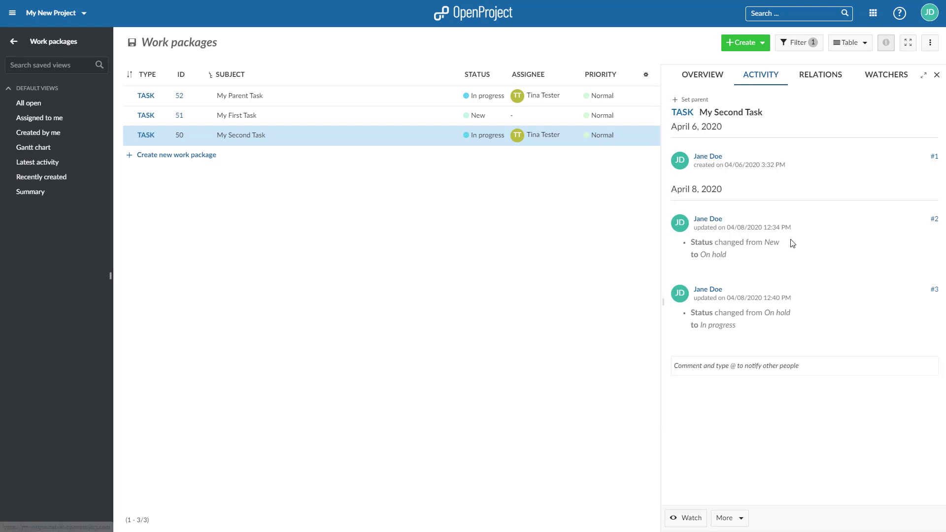
{"action": "left_click", "coordinate": [831, 370]}
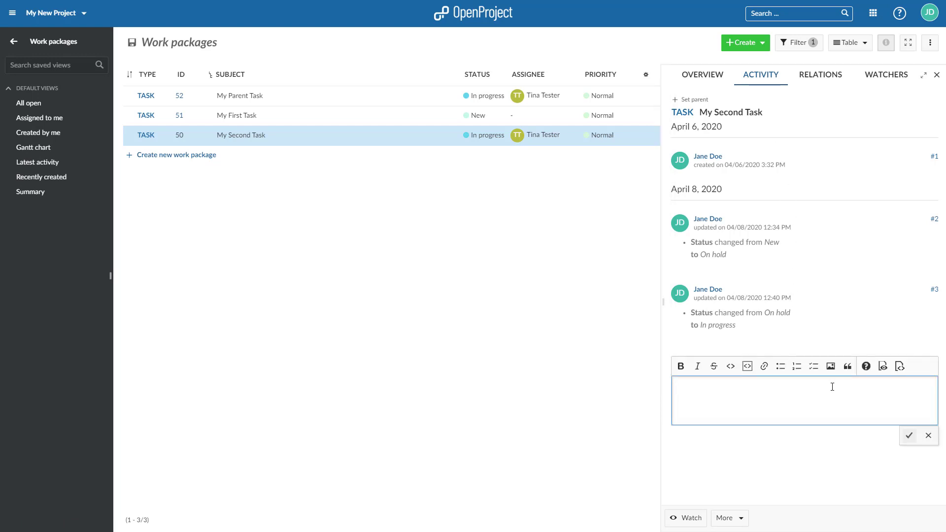
{"action": "type", "text": "@"}
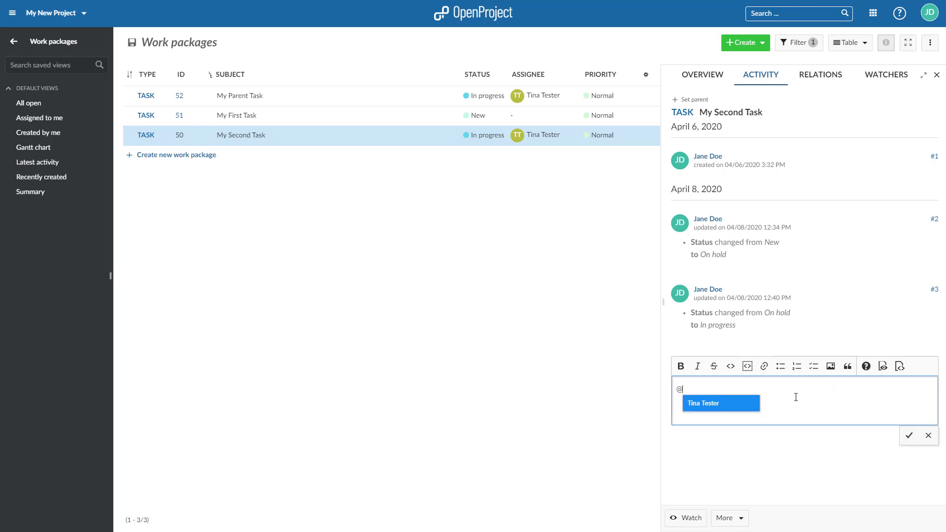
{"action": "left_click", "coordinate": [727, 407]}
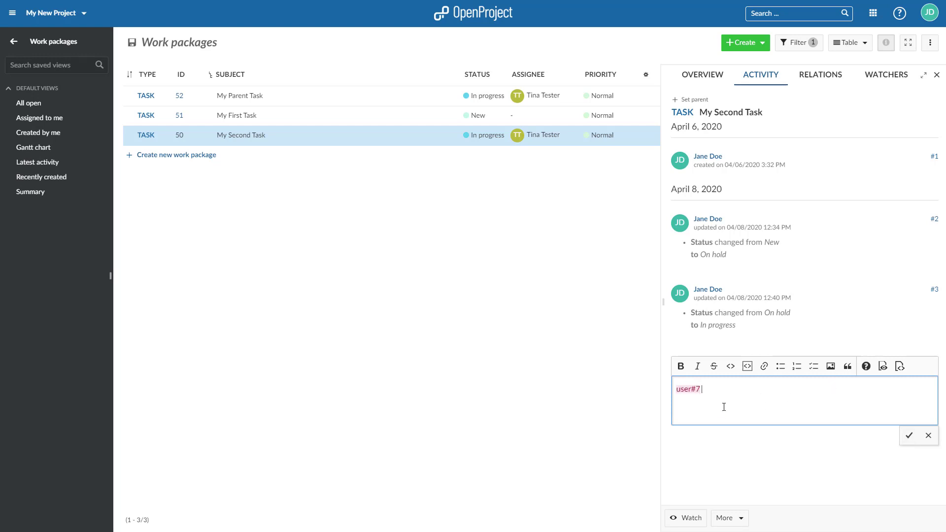
{"action": "type", "text": "Keep up the good work!"}
{"action": "left_click", "coordinate": [909, 435]}
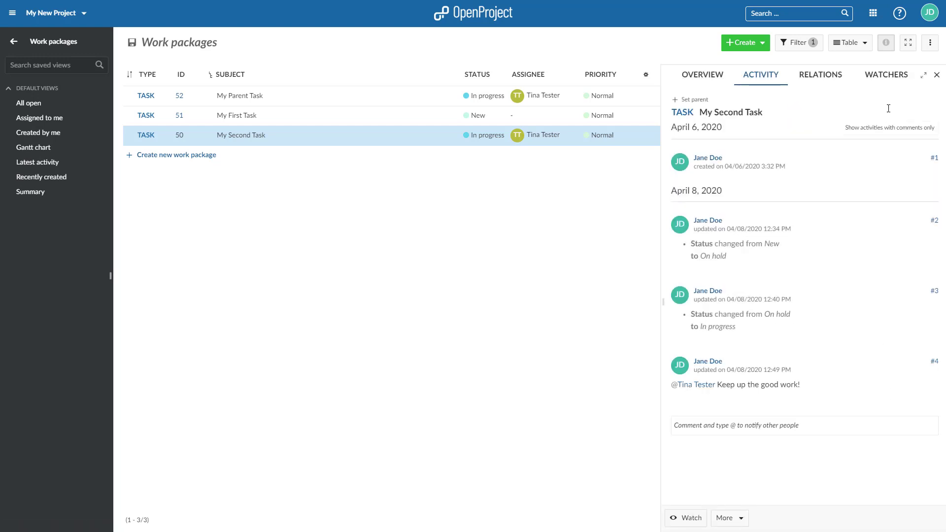
- Add the assignee as a watcher and create the child task 'My child task'
{"action": "left_click", "coordinate": [890, 84]}
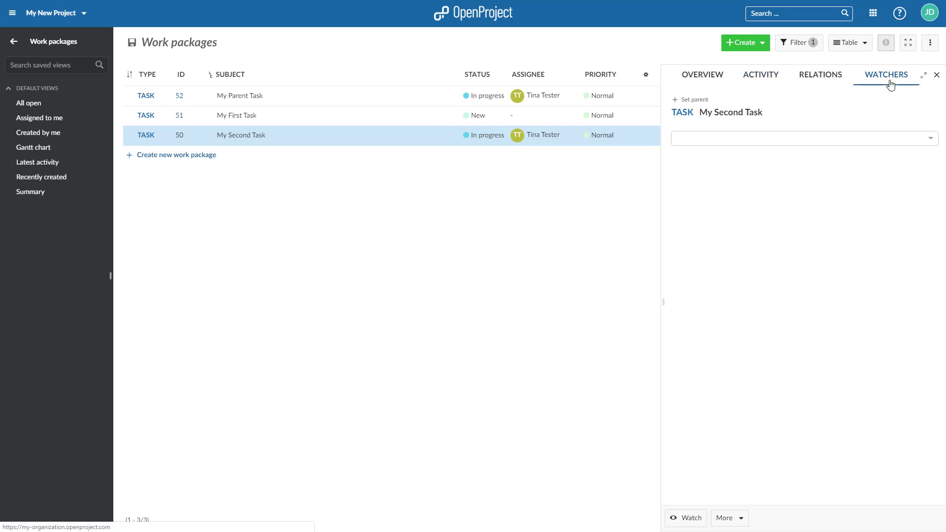
{"action": "left_click", "coordinate": [895, 138]}
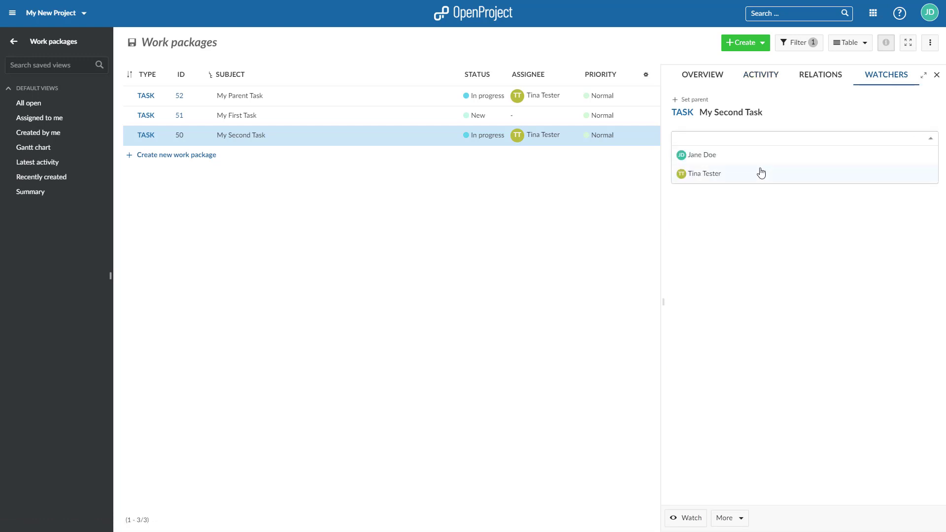
{"action": "left_click", "coordinate": [715, 179]}
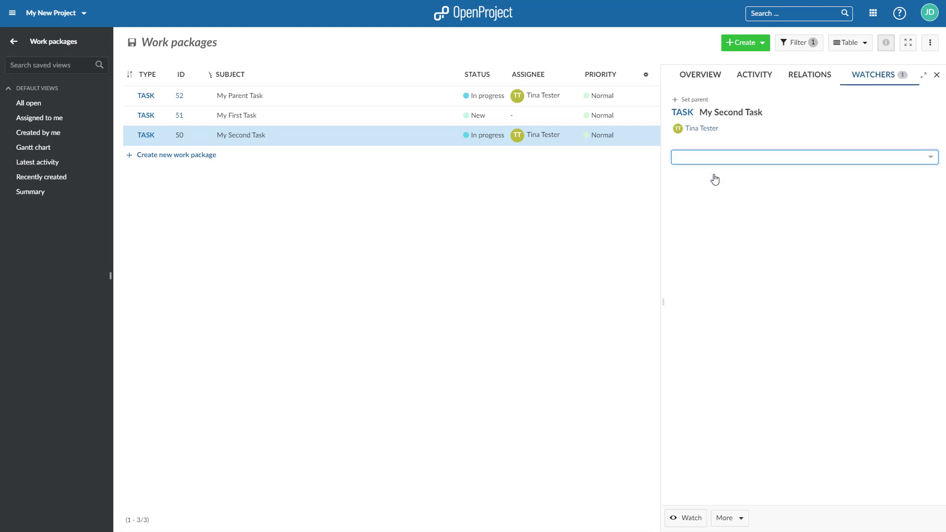
{"action": "left_click", "coordinate": [803, 80]}
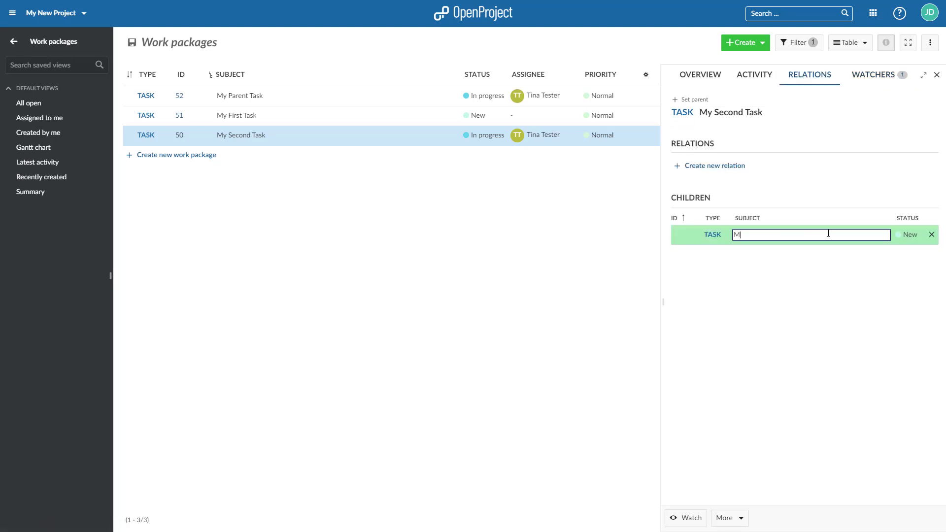
{"action": "key", "text": "Return"}
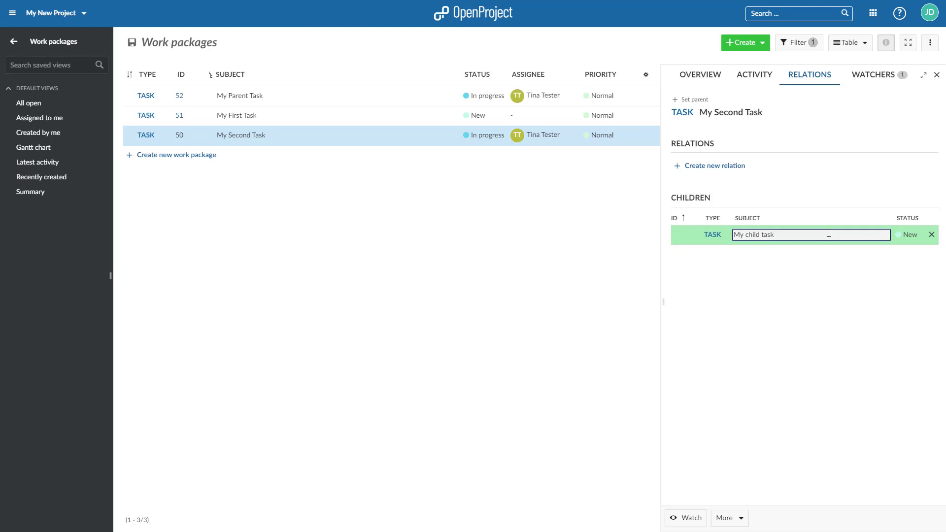
- Add a Follows relation from My Second Task to My First Task
{"action": "left_click", "coordinate": [744, 168]}
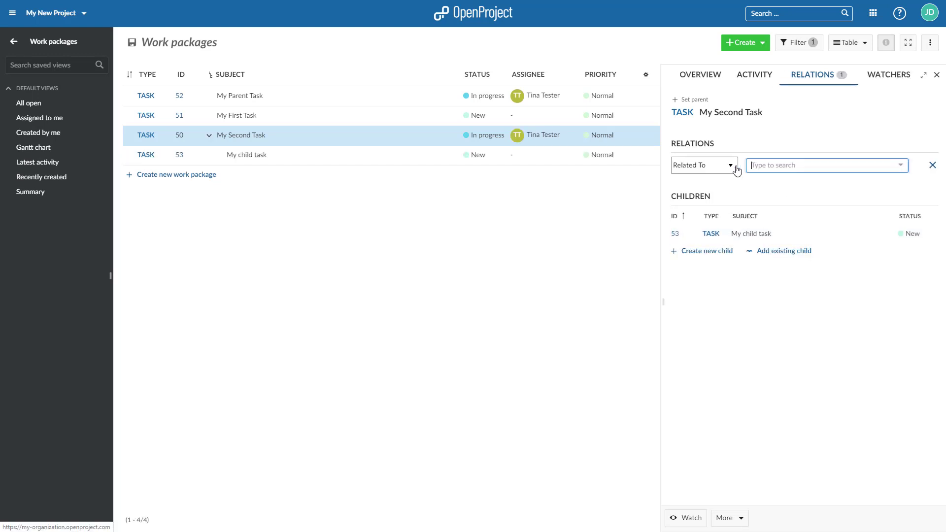
{"action": "left_click", "coordinate": [734, 165]}
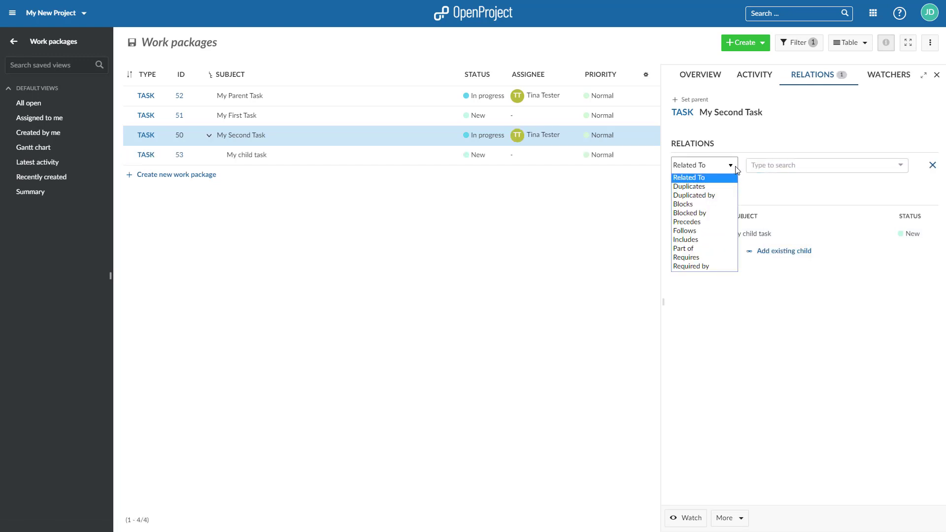
{"action": "left_click", "coordinate": [699, 231]}
{"action": "left_click", "coordinate": [802, 166]}
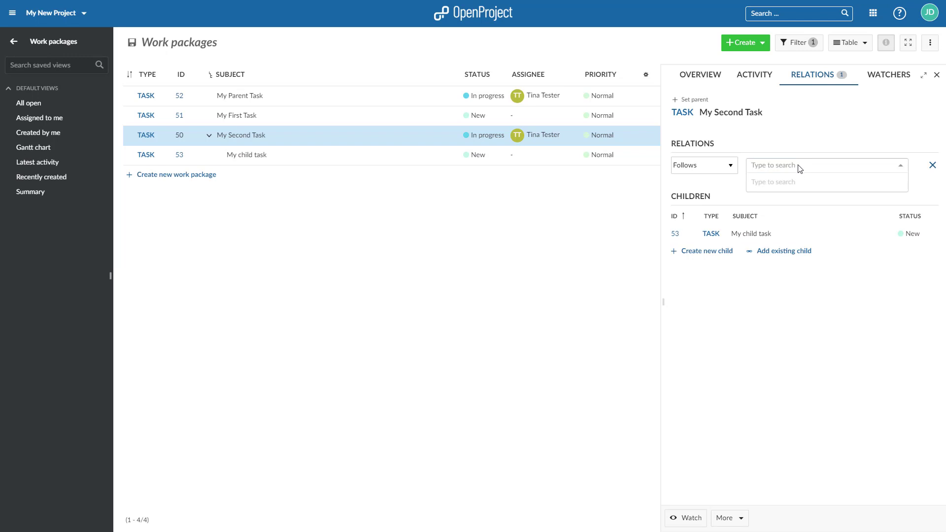
{"action": "type", "text": "My First Task"}
{"action": "left_click", "coordinate": [792, 183]}
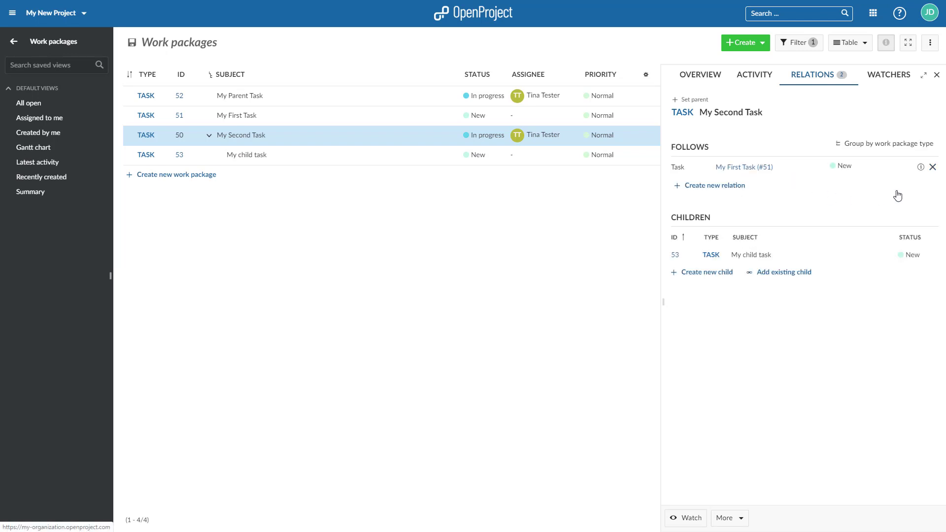
- Remove the Follows relation and set My Parent Task (#52) as My Second Task's parent
{"action": "left_click", "coordinate": [932, 167]}
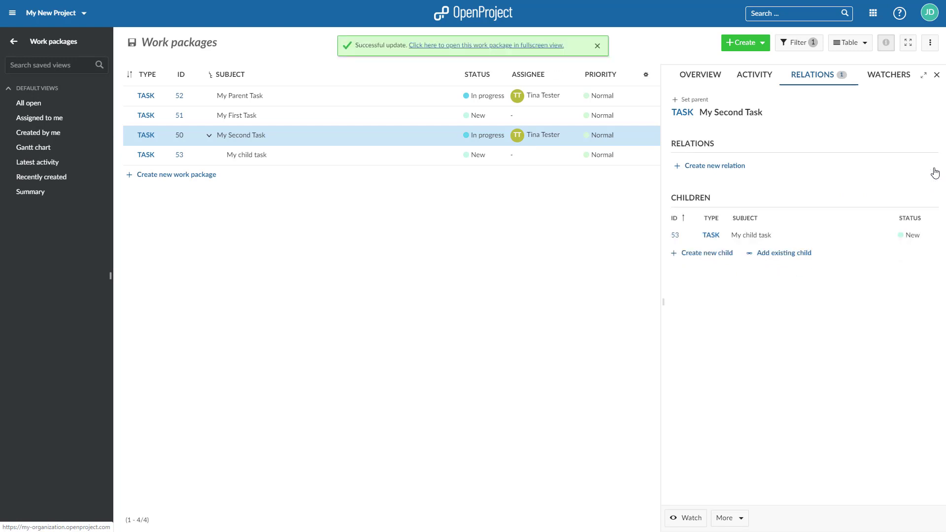
{"action": "left_click", "coordinate": [700, 103]}
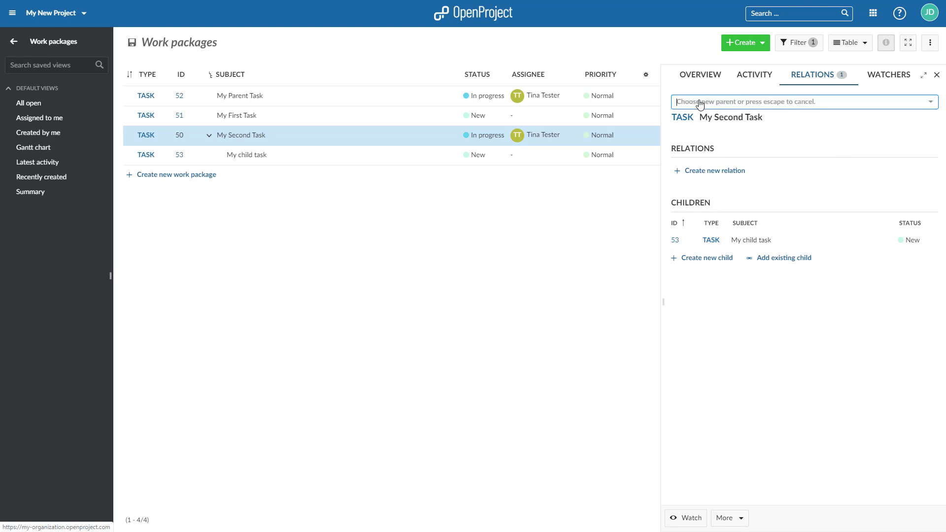
{"action": "type", "text": "My Parent"}
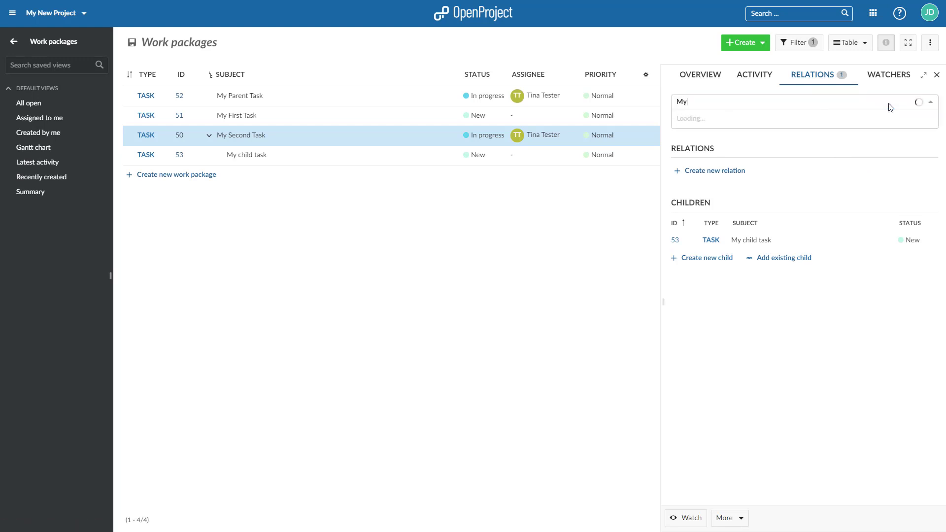
{"action": "left_click", "coordinate": [844, 126]}
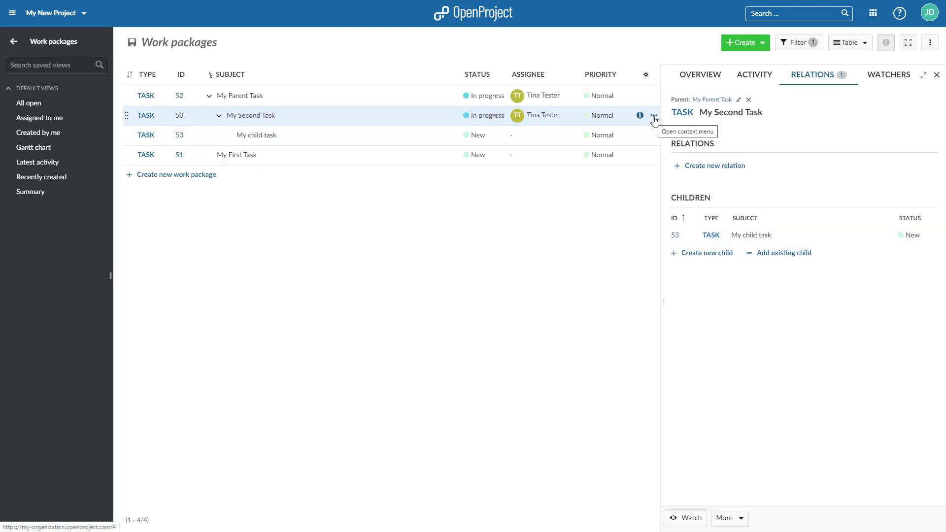
- Open and dismiss My Second Task's actions, then view My child task's hierarchy and actions
{"action": "left_click", "coordinate": [654, 117]}
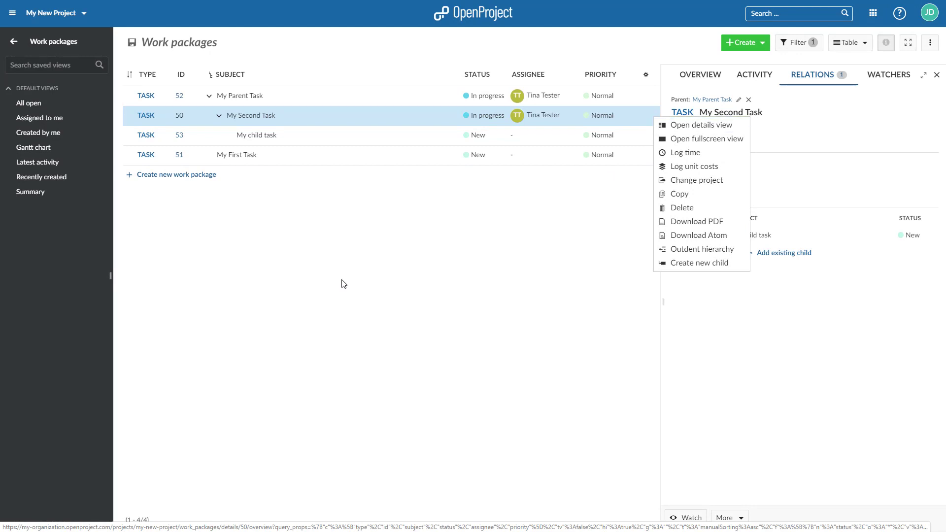
{"action": "left_click", "coordinate": [343, 284]}
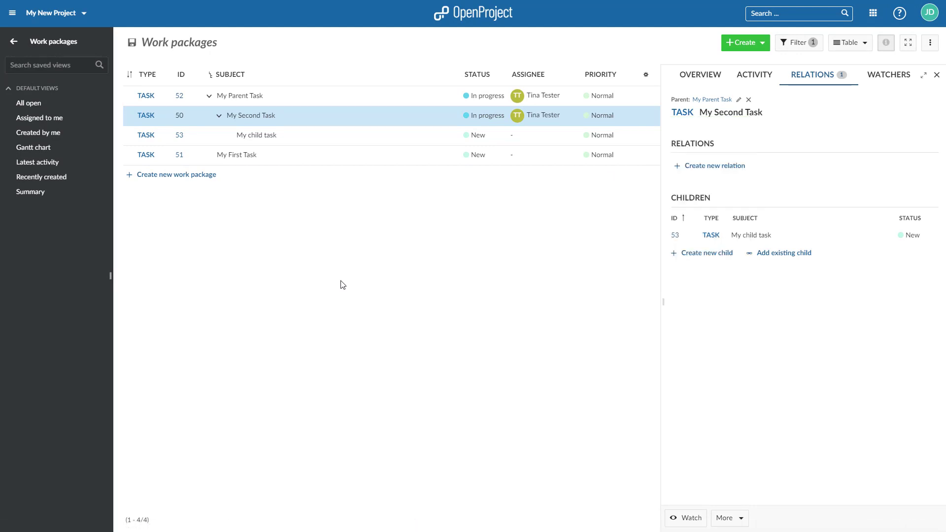
{"action": "left_click", "coordinate": [306, 159], "text": "ctrl"}
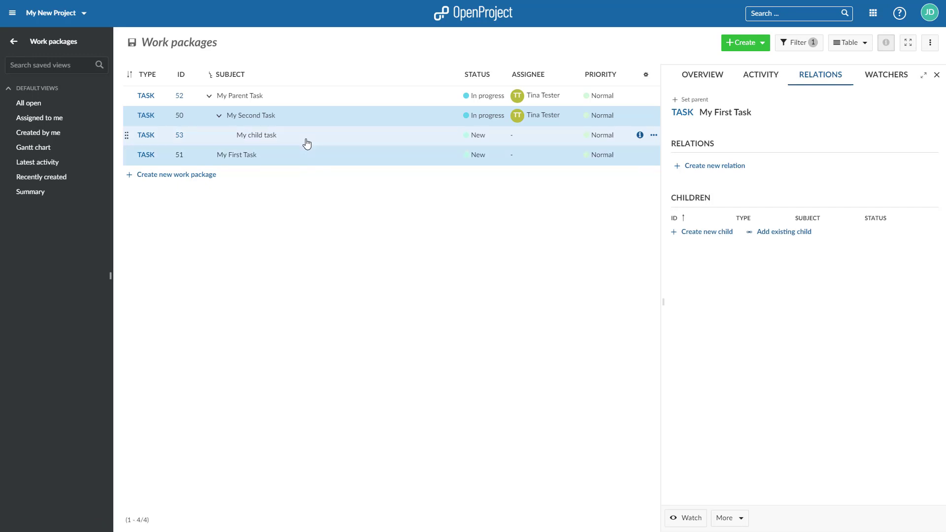
{"action": "left_click", "coordinate": [306, 143], "text": "ctrl"}
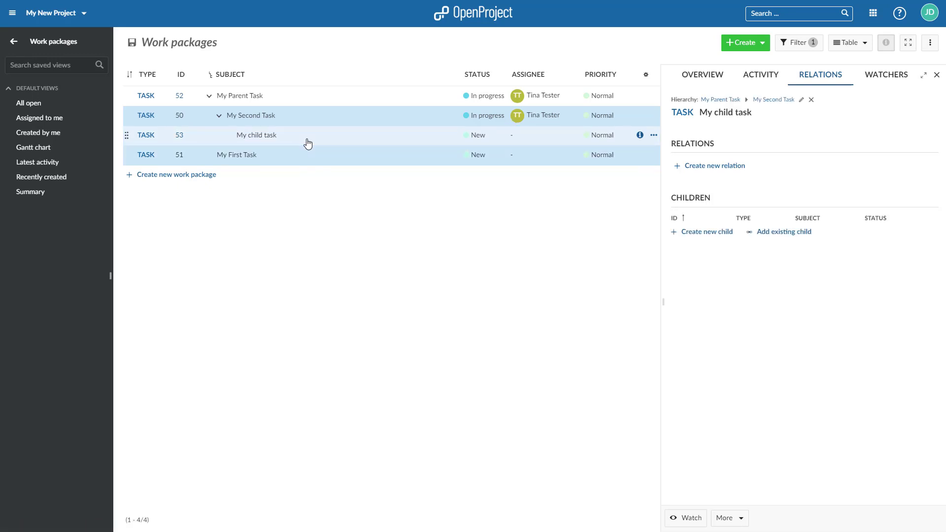
{"action": "right_click", "coordinate": [308, 143]}
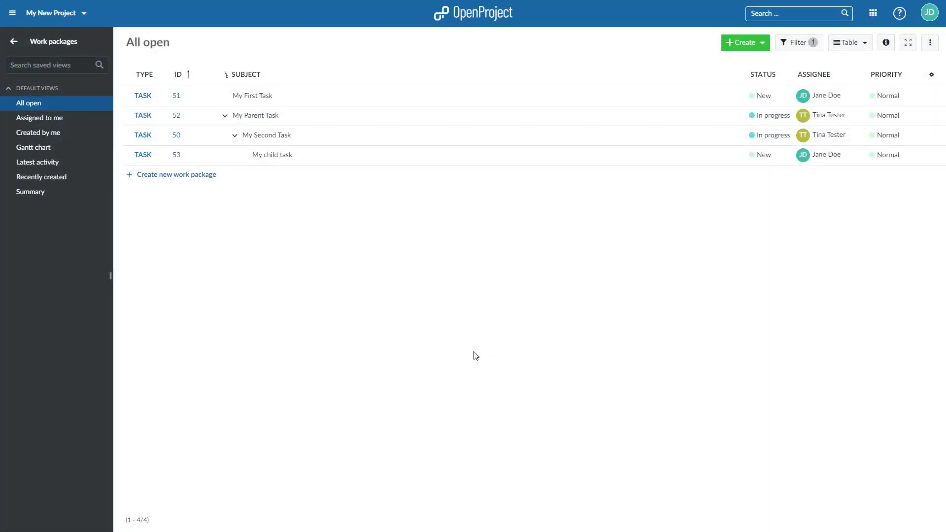
- Filter the open work packages by text 'Task' and add an Assignee filter set to 'is me'
{"action": "left_click", "coordinate": [788, 47]}
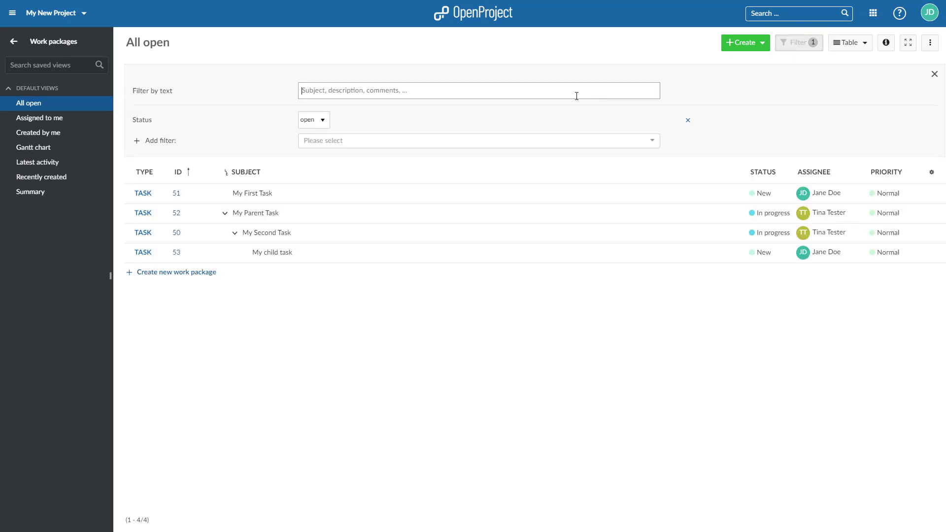
{"action": "type", "text": "Task"}
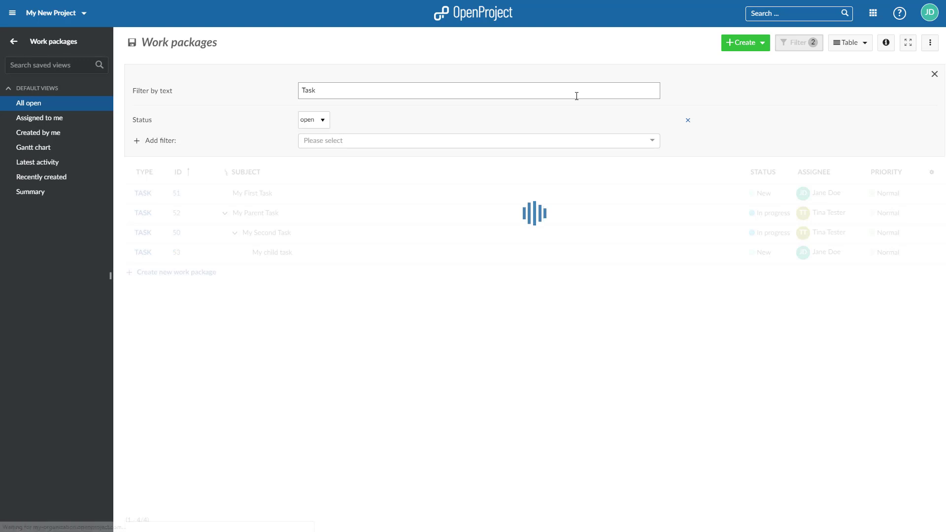
{"action": "left_click", "coordinate": [388, 152]}
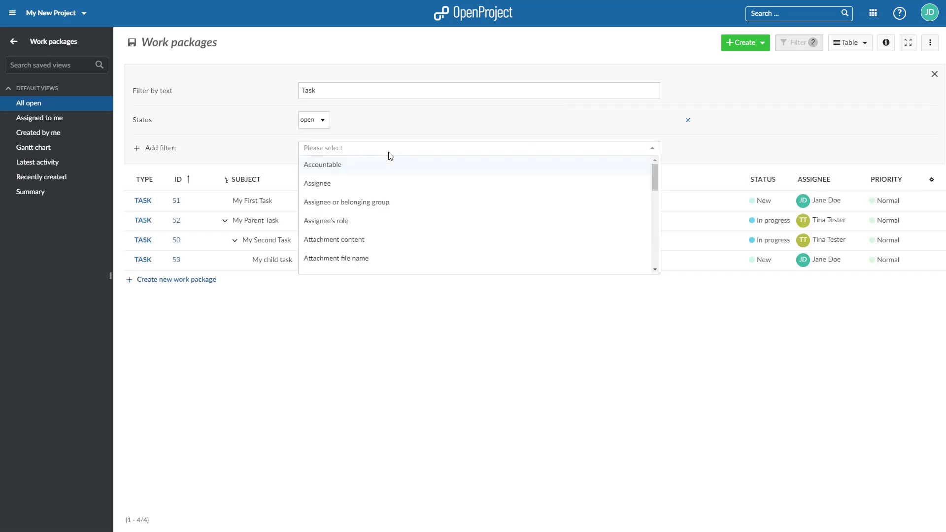
{"action": "left_click", "coordinate": [351, 184]}
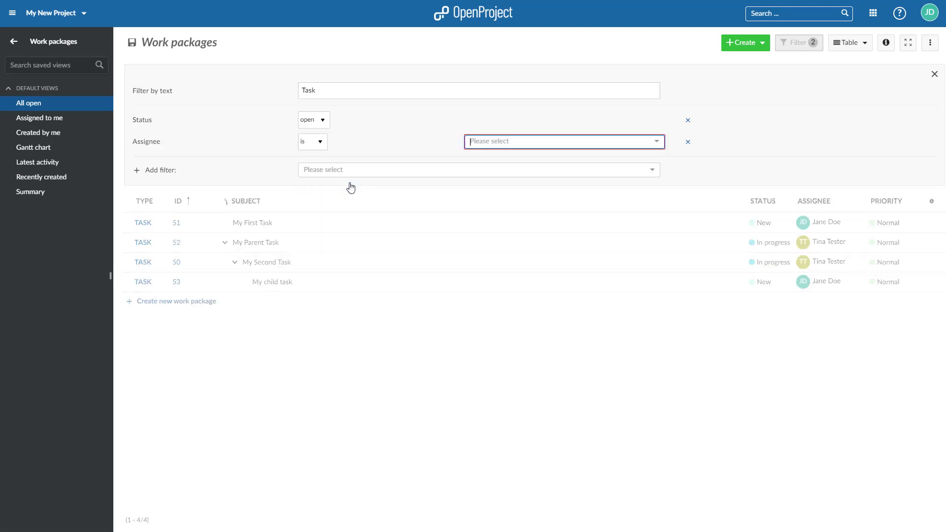
{"action": "left_click", "coordinate": [320, 148]}
{"action": "left_click", "coordinate": [317, 157]}
{"action": "left_click", "coordinate": [562, 145]}
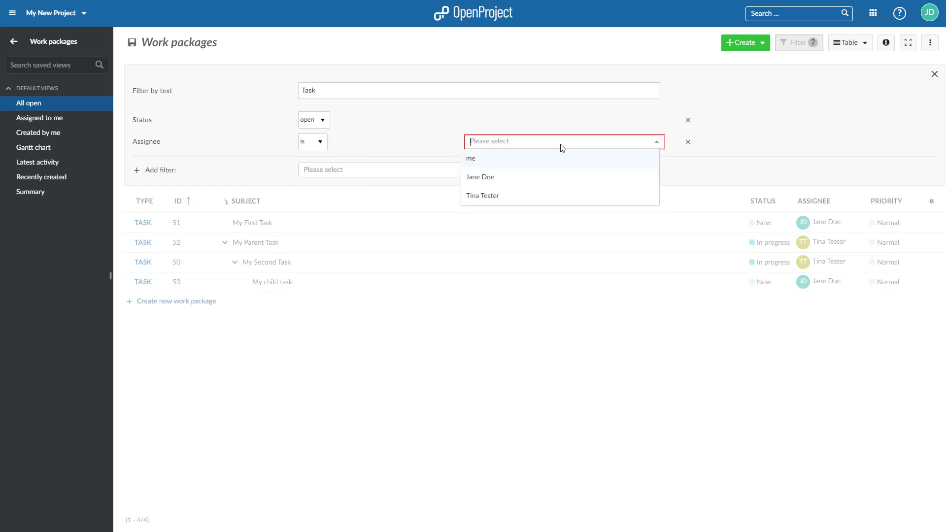
{"action": "left_click", "coordinate": [518, 157]}
{"action": "left_click", "coordinate": [432, 149]}
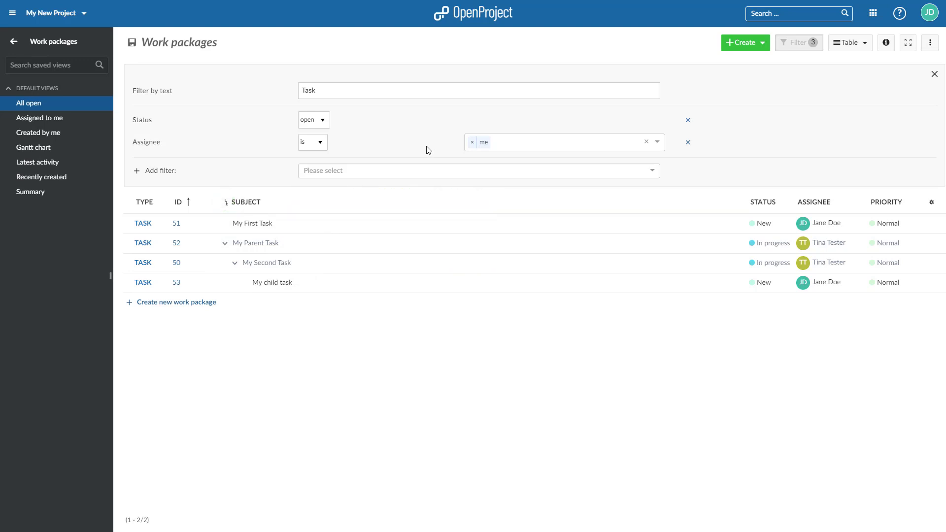
- Save the filtered list as a new public, favoured view named 'My Work'
{"action": "left_click", "coordinate": [930, 42]}
{"action": "left_click", "coordinate": [885, 144]}
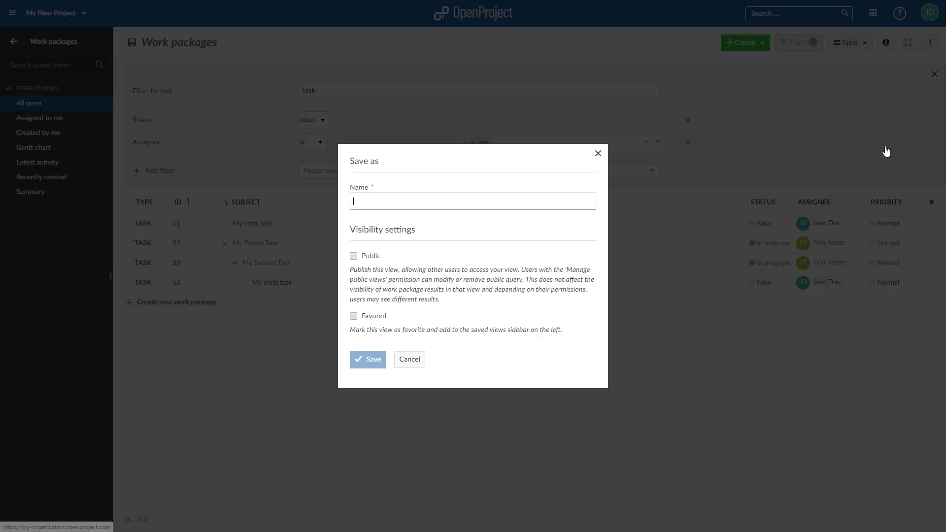
{"action": "type", "text": "My Work"}
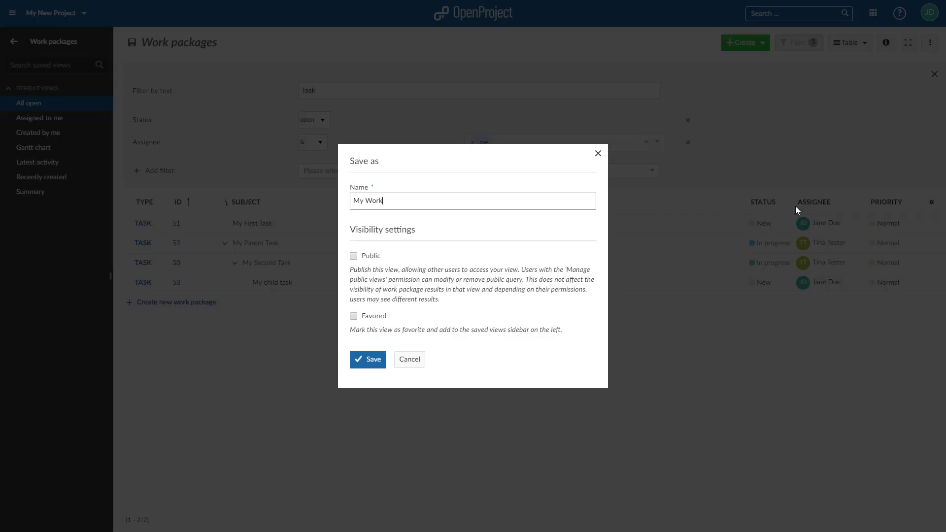
{"action": "left_click", "coordinate": [354, 257]}
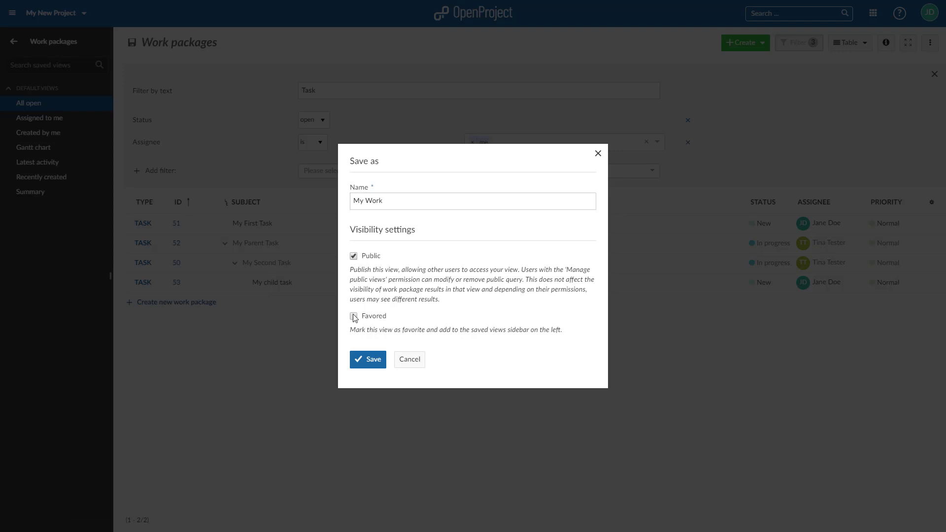
{"action": "left_click", "coordinate": [368, 359]}
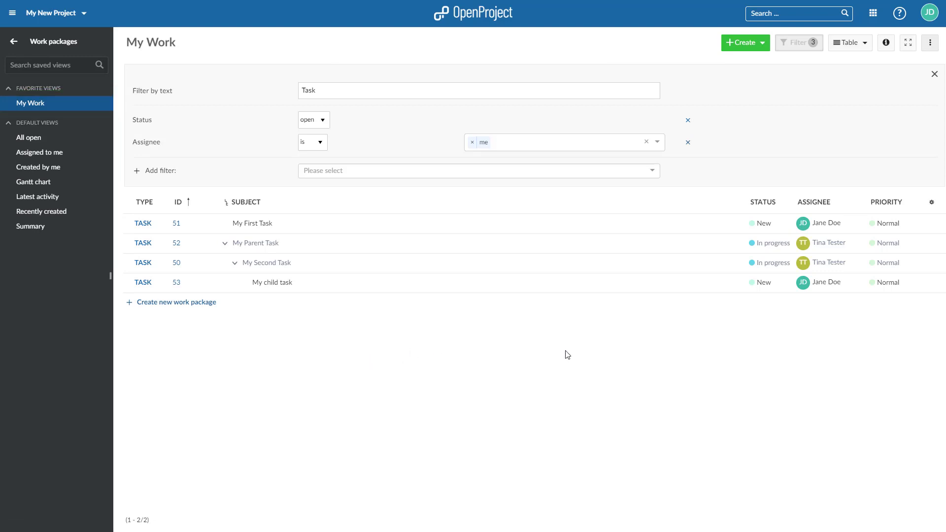
- Add the Accountable column between Assignee and Priority, then save the My Work view
{"action": "mouse_move", "coordinate": [938, 226]}
{"action": "left_click", "coordinate": [931, 203]}
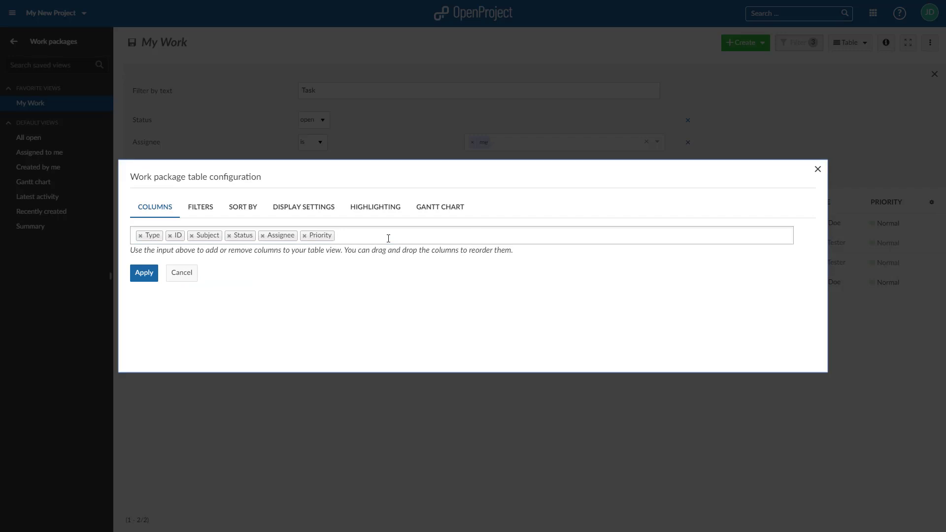
{"action": "left_click", "coordinate": [386, 238]}
{"action": "left_click", "coordinate": [161, 301]}
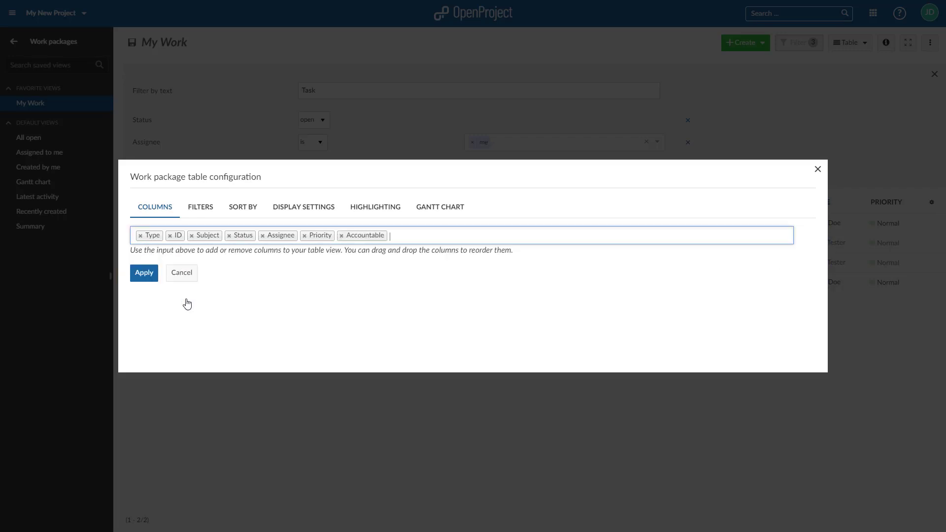
{"action": "left_click_drag", "start_coordinate": [367, 242], "coordinate": [298, 236]}
{"action": "left_click", "coordinate": [144, 274]}
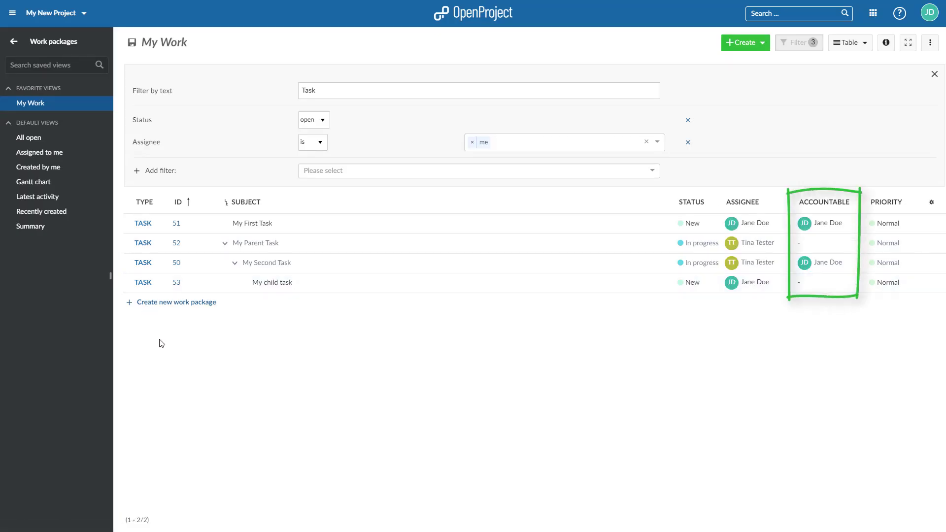
{"action": "left_click", "coordinate": [132, 43]}
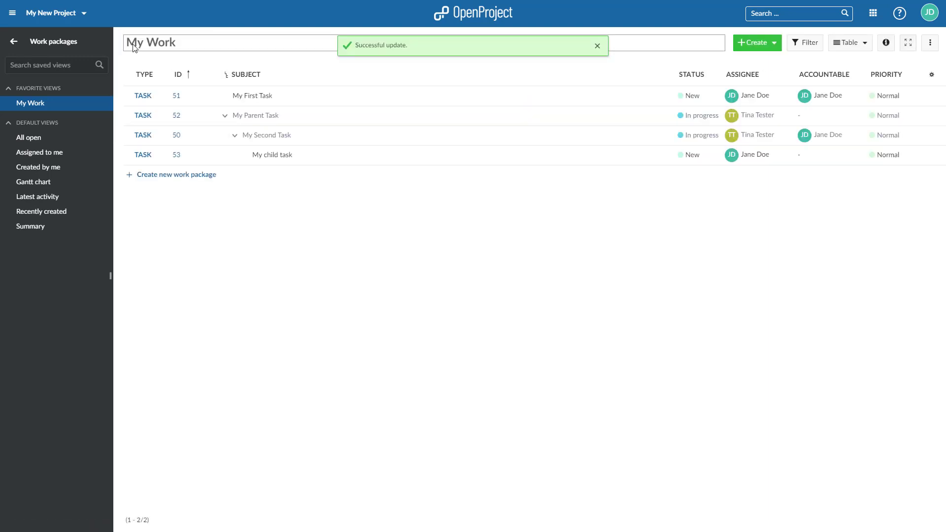